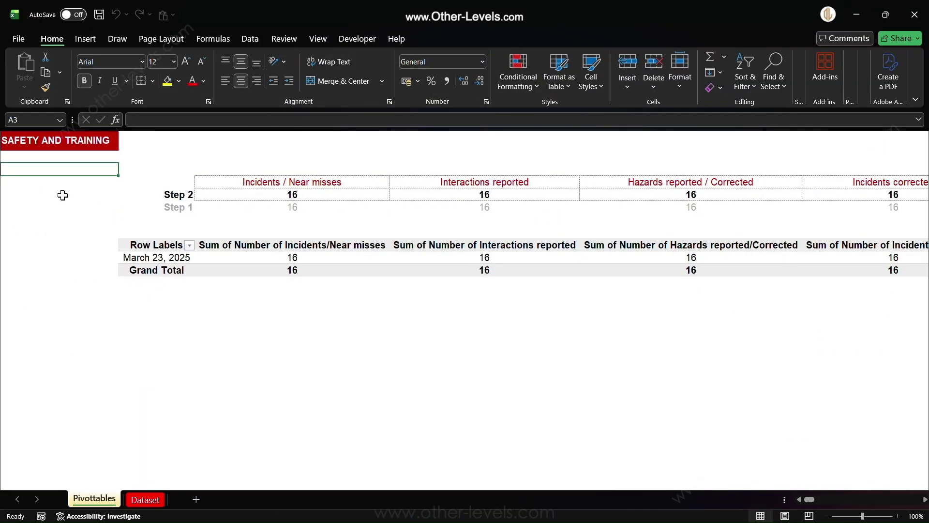
Add a new worksheet named Dashboard and move it ahead of Pivottables.
left_click(200, 501)
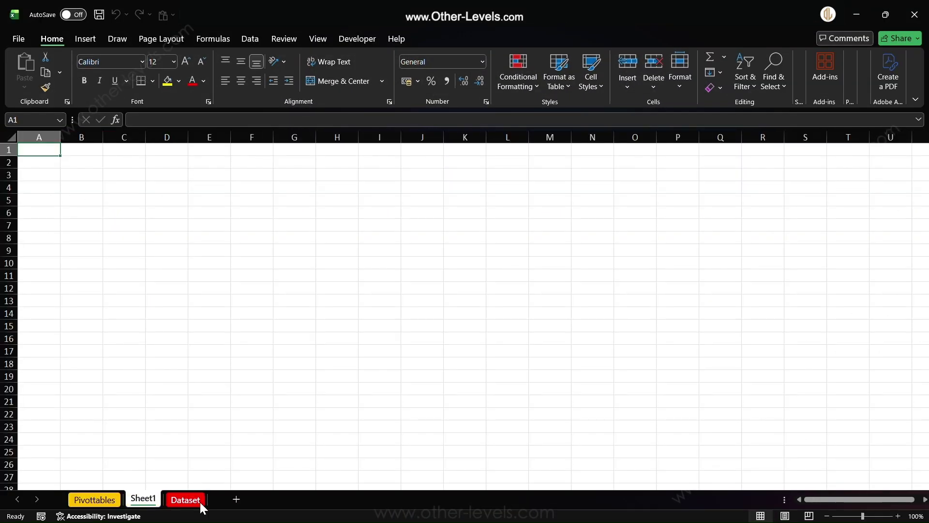
double_click(141, 494)
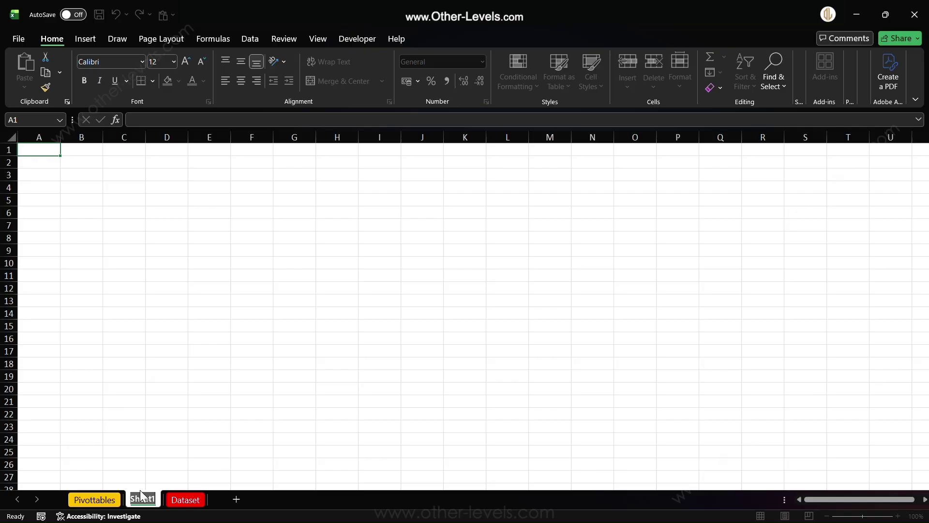
type("Dashboard")
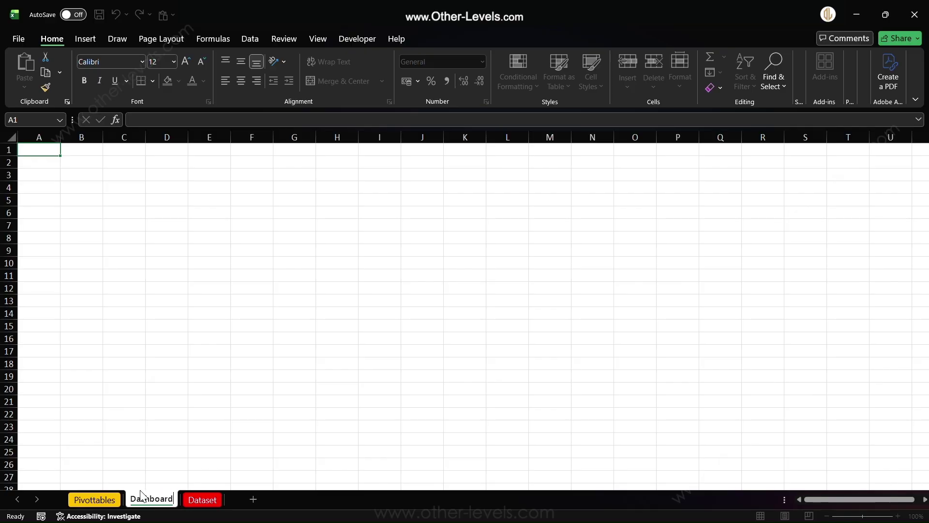
key("Return")
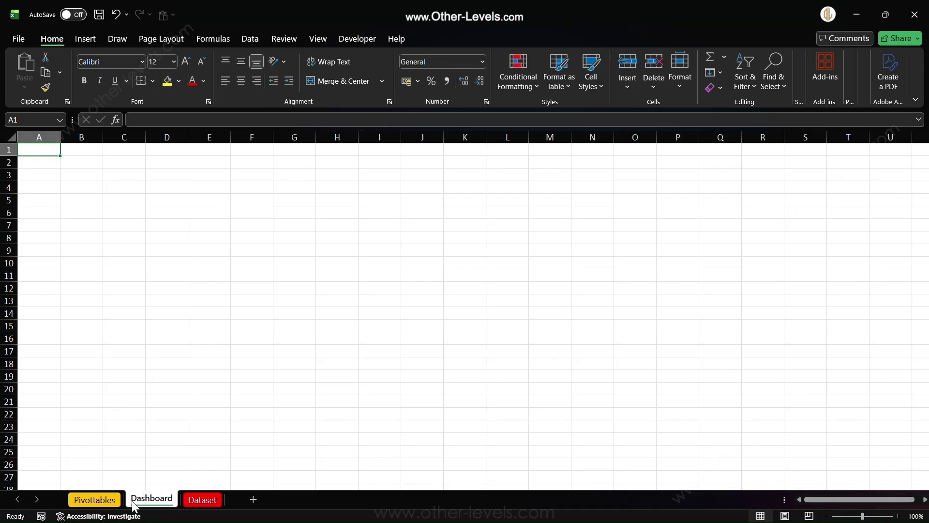
left_click_drag(135, 506, 77, 504)
Give the Dashboard tab a dark blue colour and hide the sheet's gridlines.
right_click(77, 504)
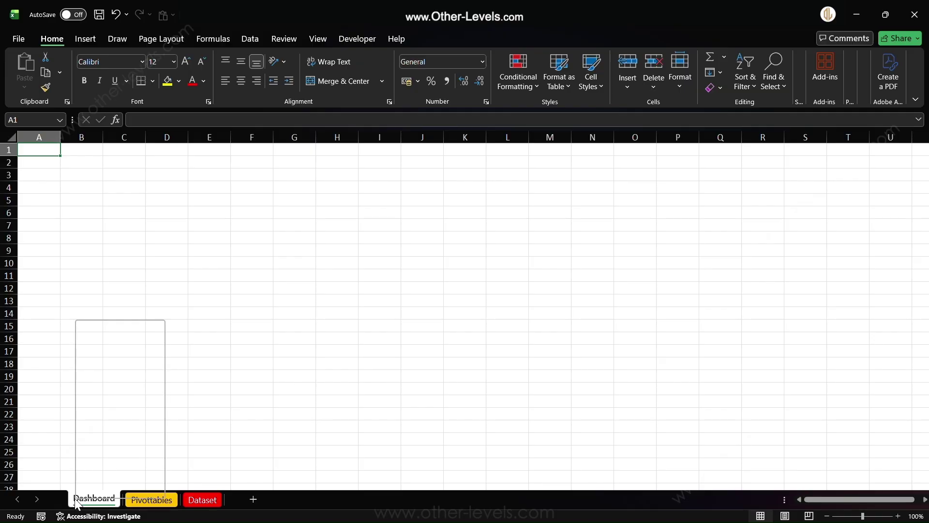
mouse_move(136, 433)
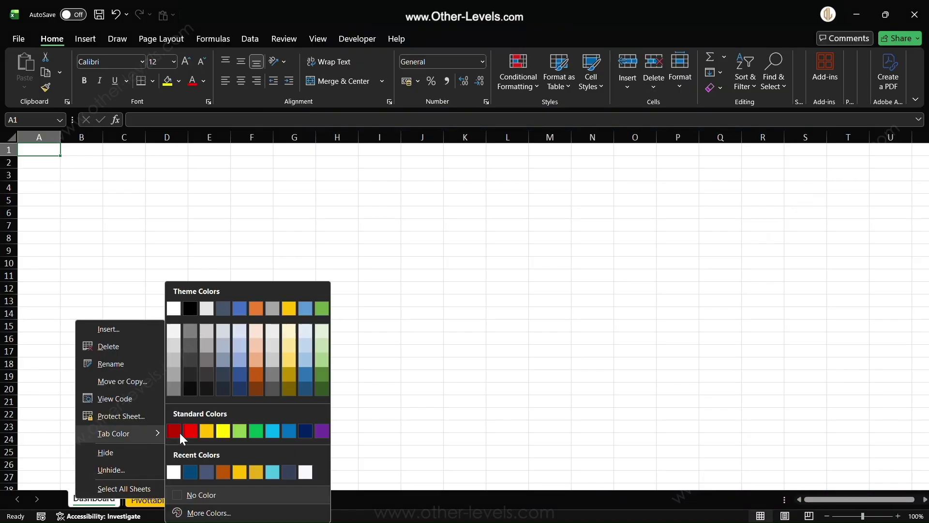
left_click(313, 435)
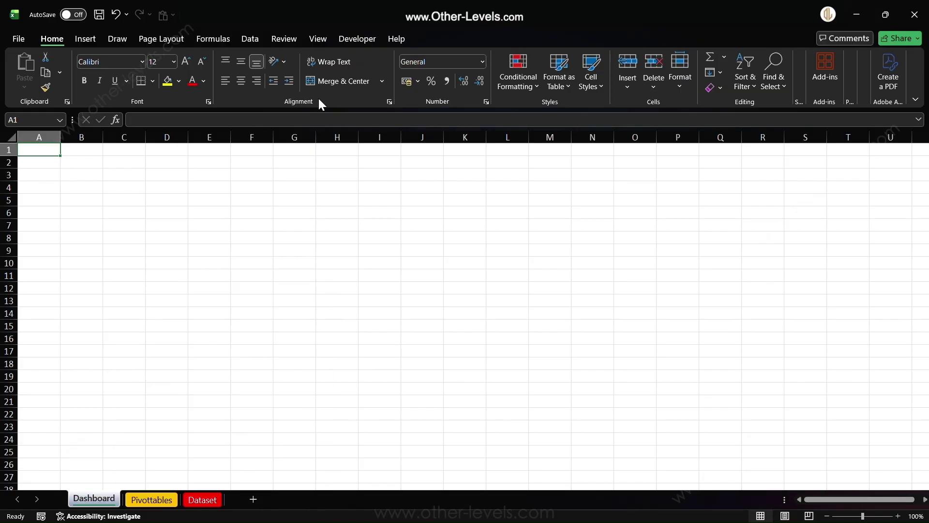
left_click(317, 36)
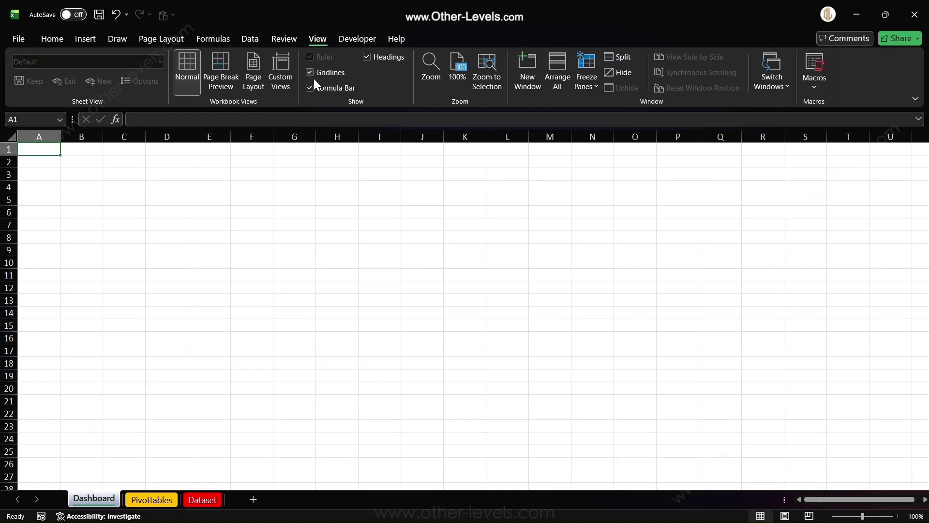
left_click(312, 74)
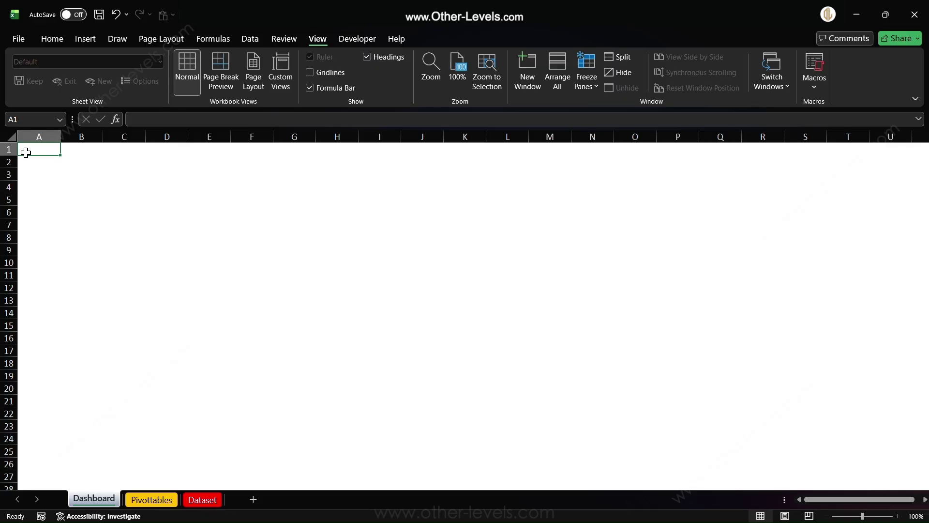
Insert the mining truck photo from this device and size it 25.37 cm by 48.1 cm.
left_click(82, 39)
left_click(148, 86)
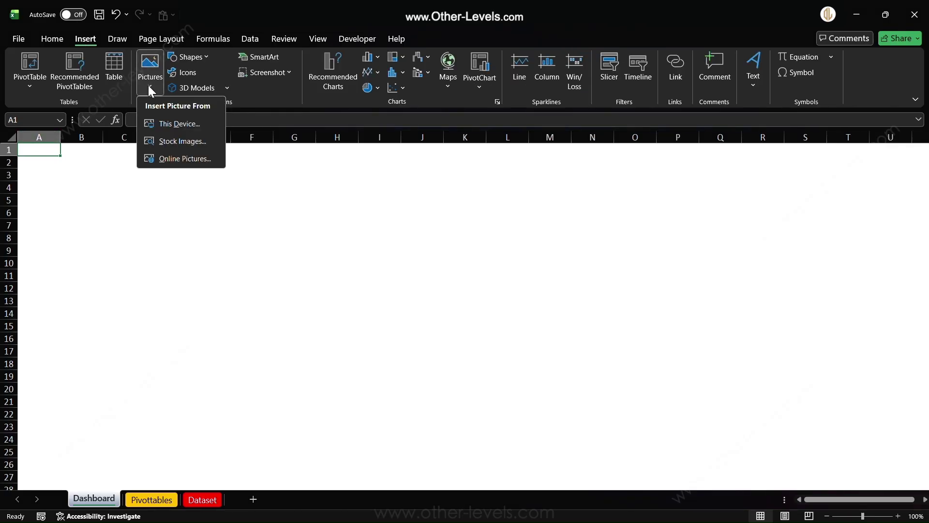
left_click(157, 124)
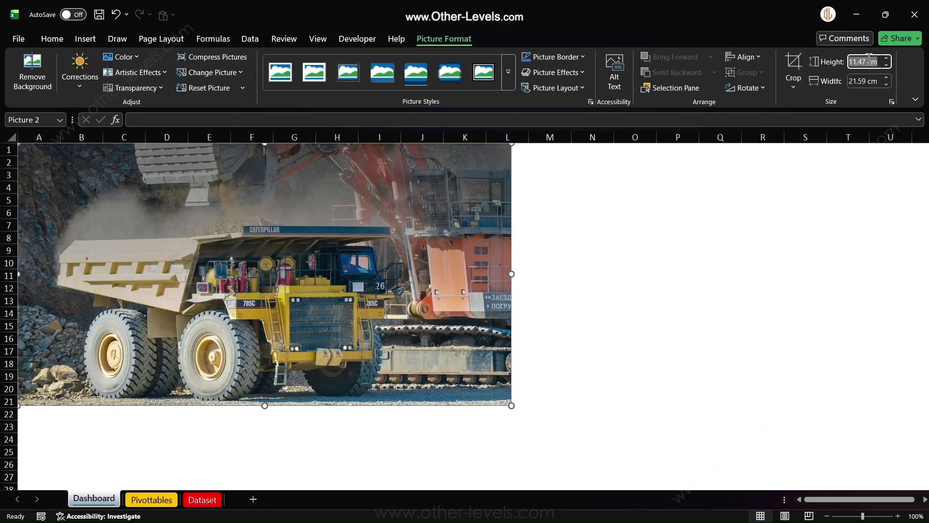
type("25.37")
key("Return")
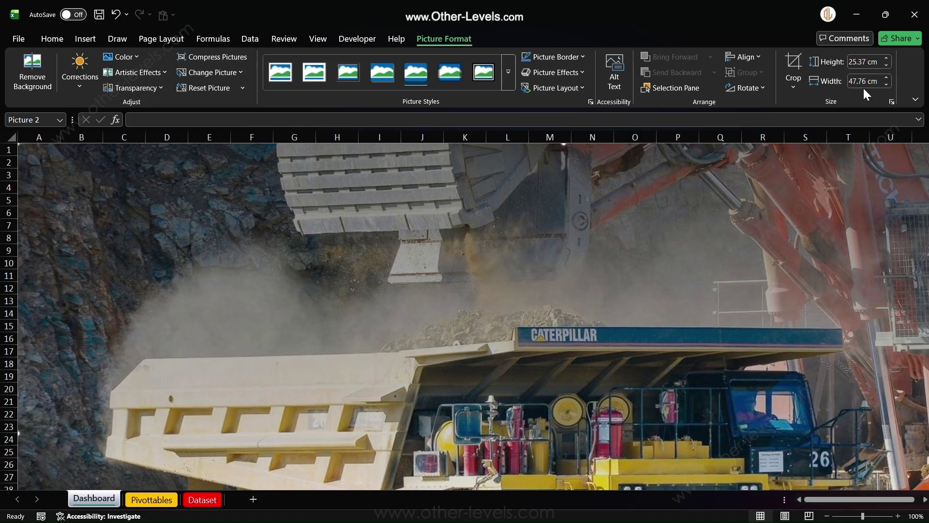
type("48.1")
key("Return")
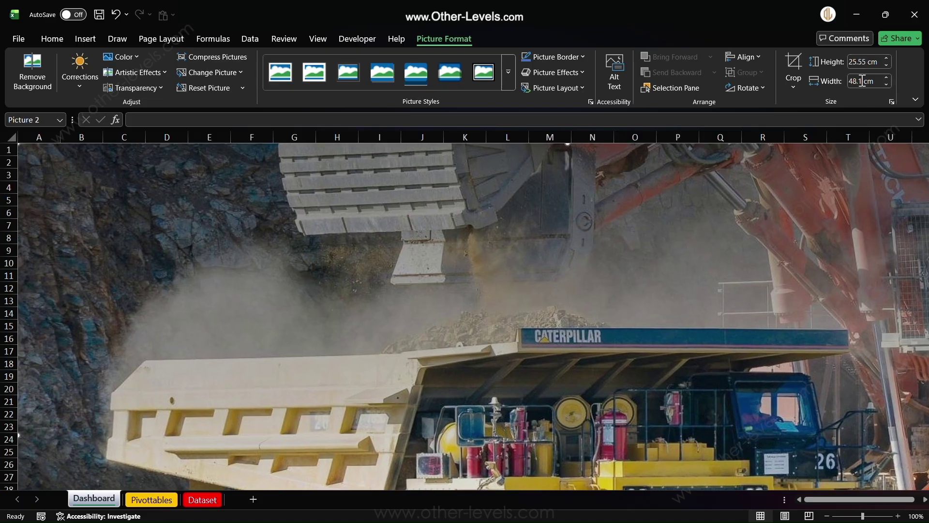
Draw a rectangle at the sheet's top-left sized 9.52 cm high by 17.45 cm wide.
left_click(90, 44)
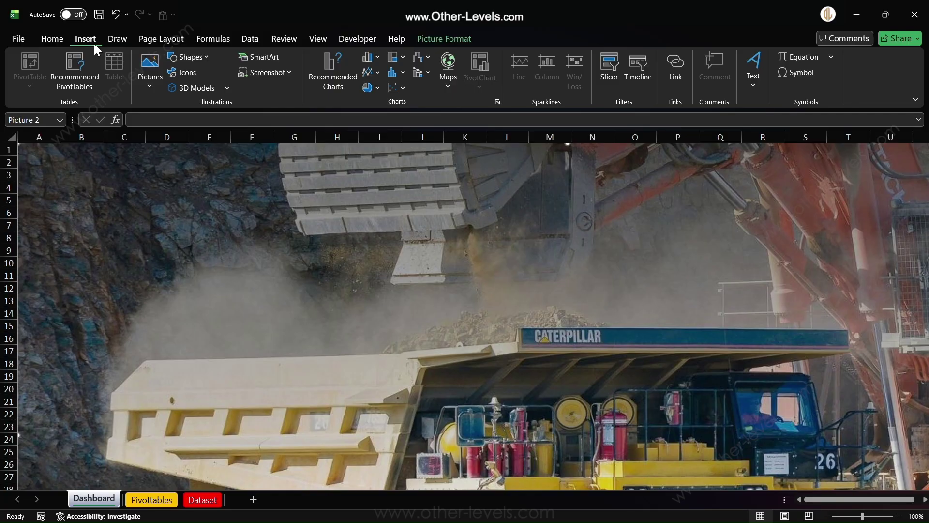
left_click(202, 57)
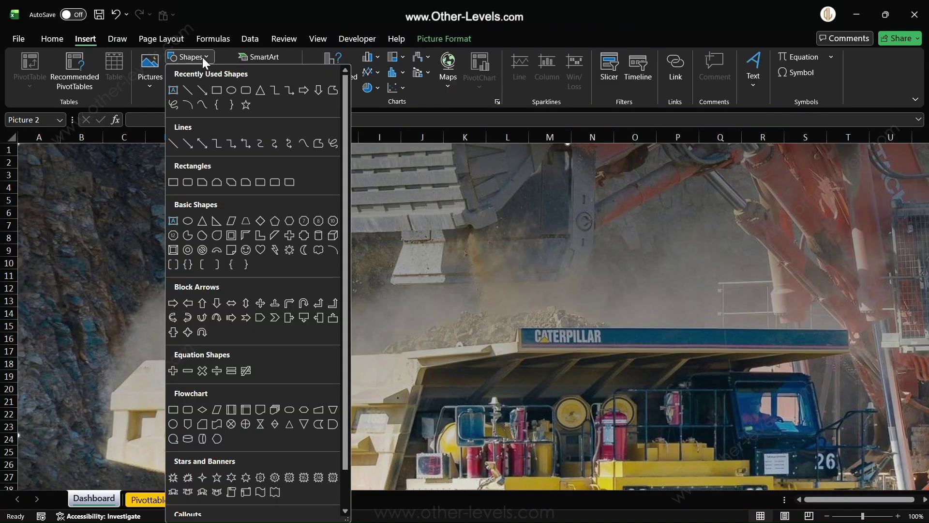
left_click(219, 92)
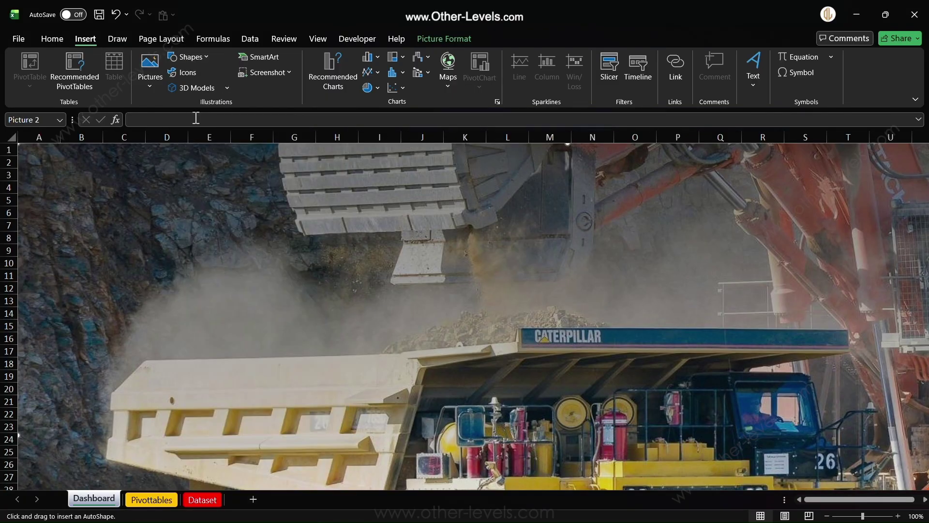
left_click(30, 167)
left_click(790, 57)
type("9")
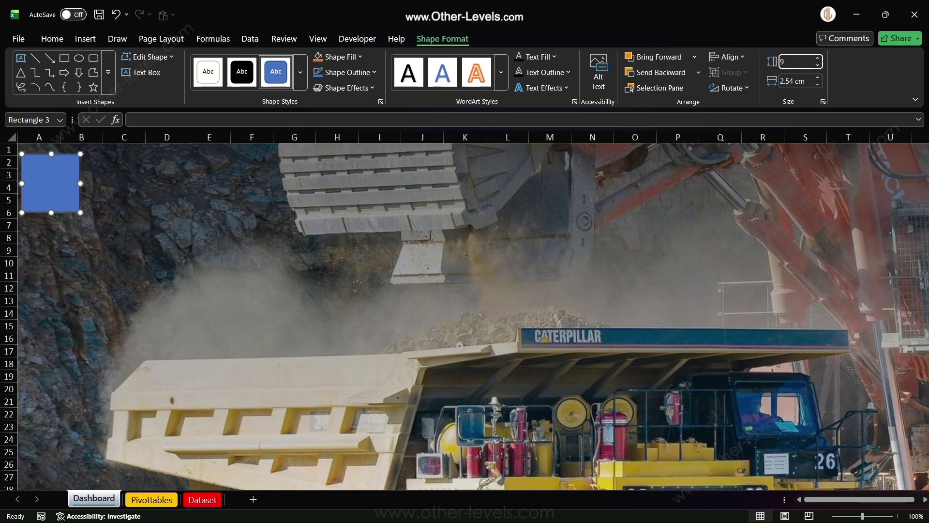
type(".52")
key("Return")
left_click(798, 80)
type("17.45")
key("Return")
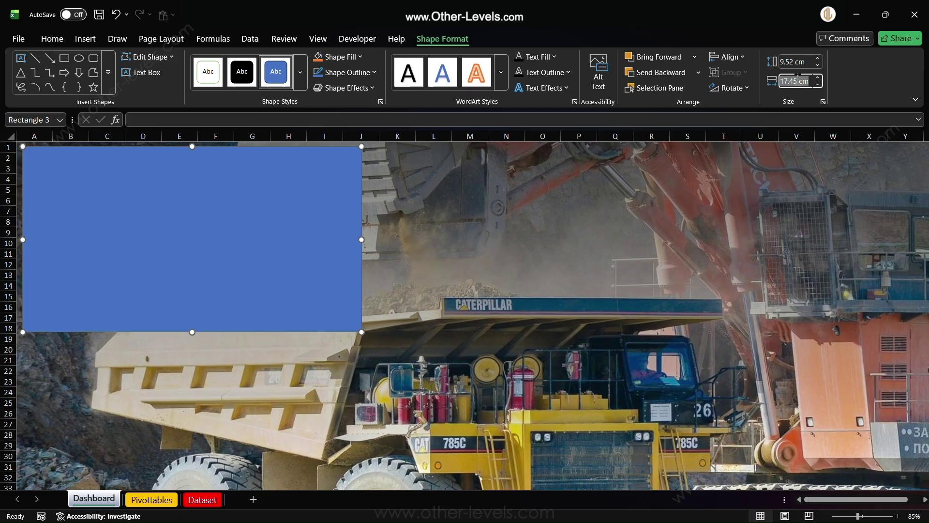
Fill the rectangle white and remove its outline.
left_click(349, 61)
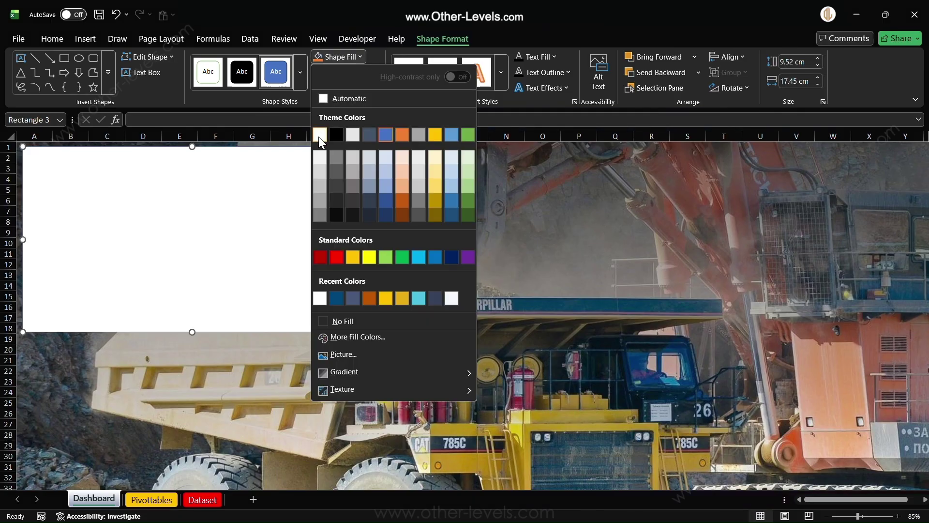
left_click(318, 136)
left_click(354, 72)
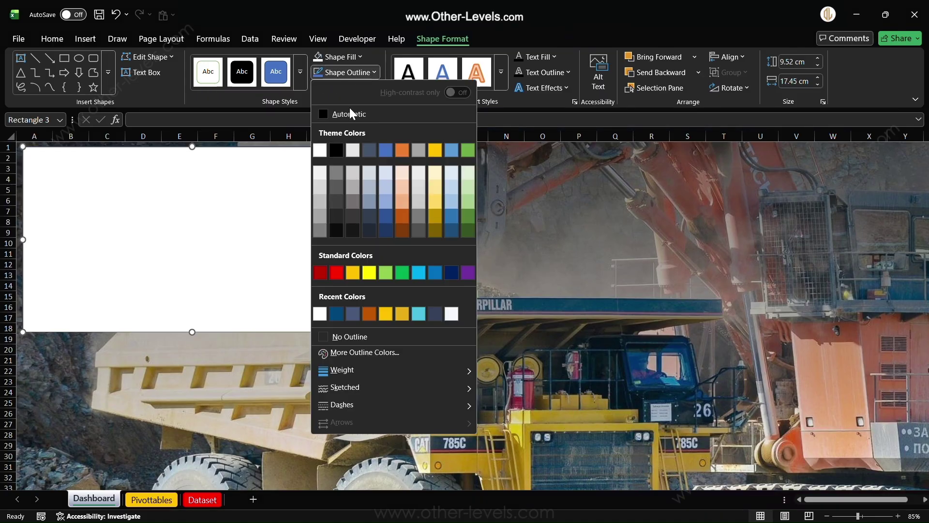
left_click(342, 339)
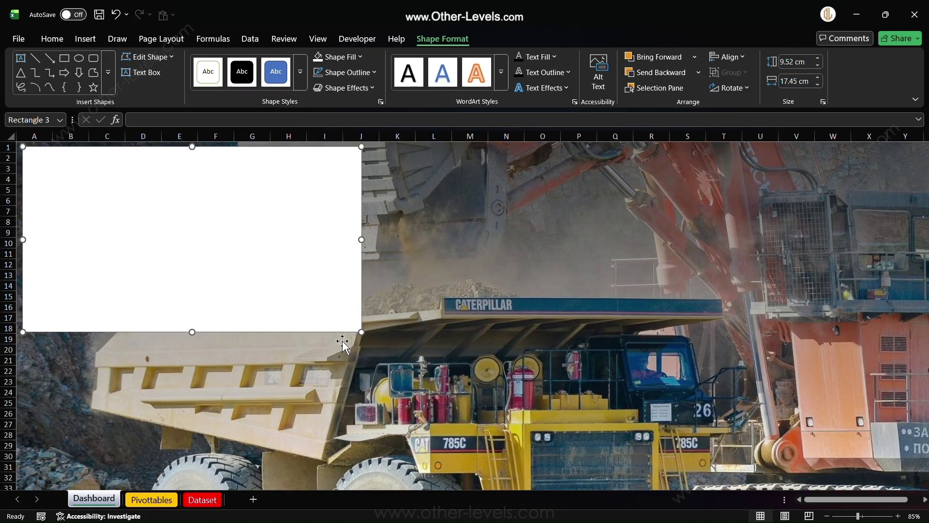
Set the white panel's fill to 6% transparency and duplicate the panel below the original.
left_click(355, 57)
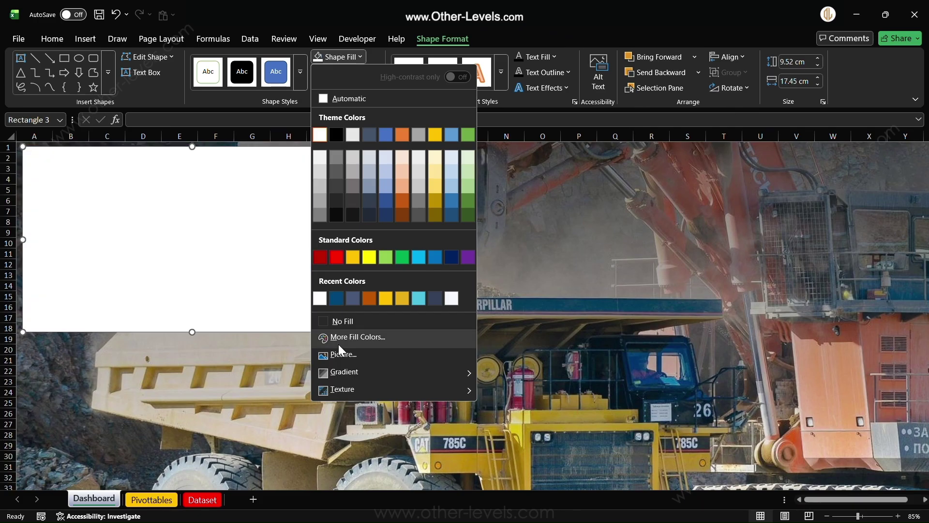
left_click(339, 341)
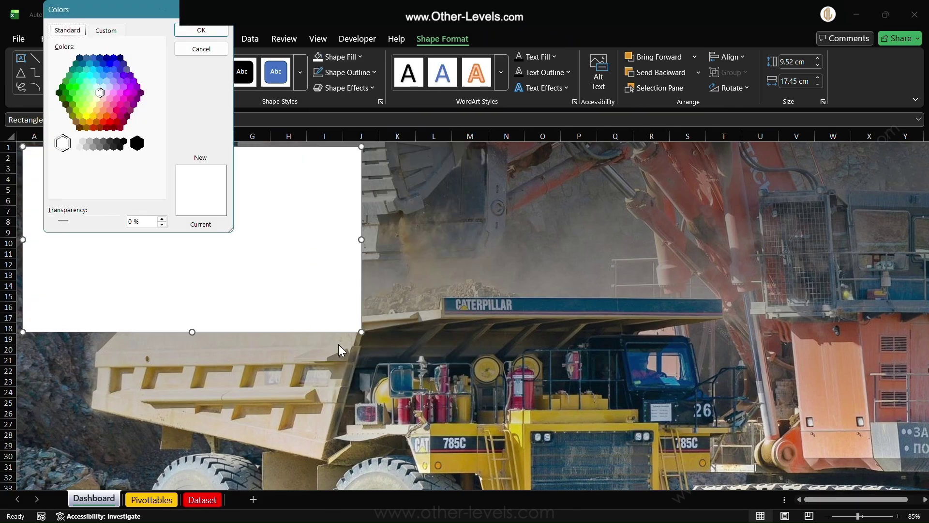
left_click(162, 218)
left_click(163, 219)
left_click(162, 219)
left_click(162, 218)
left_click(162, 218)
left_click(162, 219)
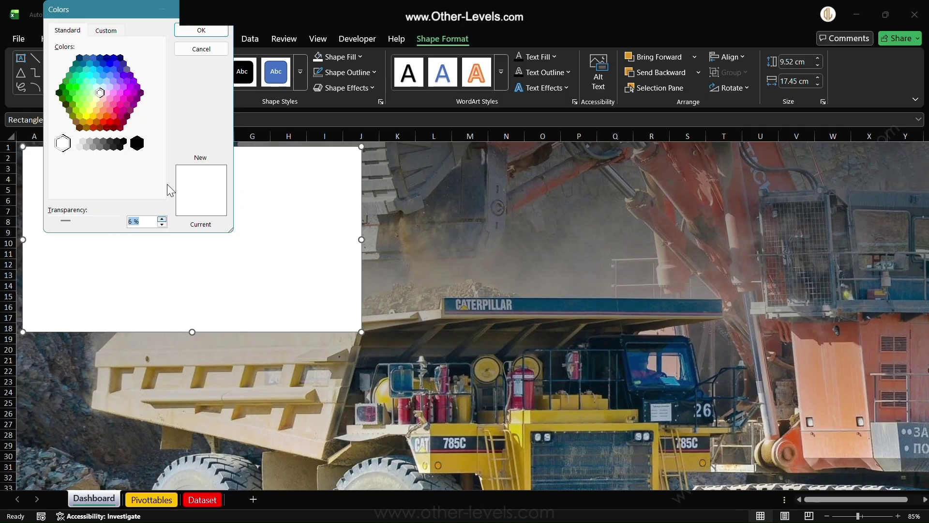
left_click(198, 31)
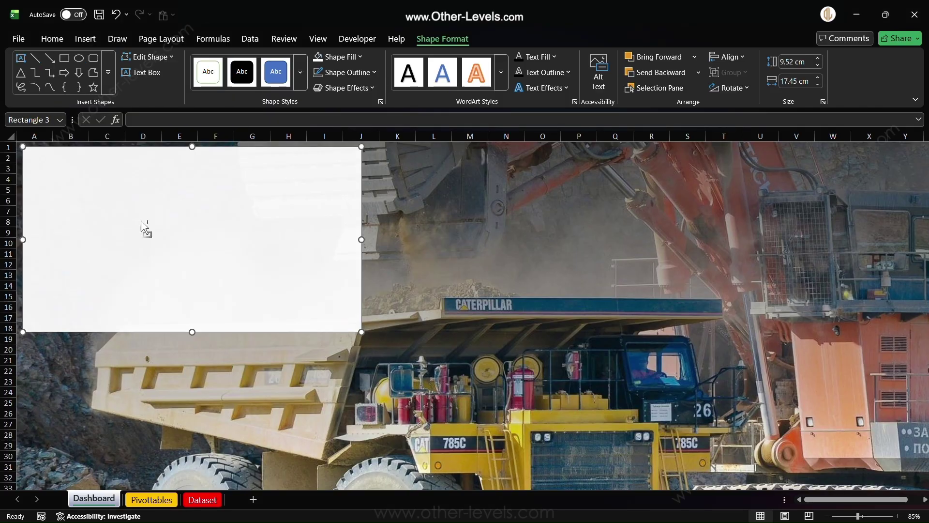
left_click_drag(141, 220, 142, 409)
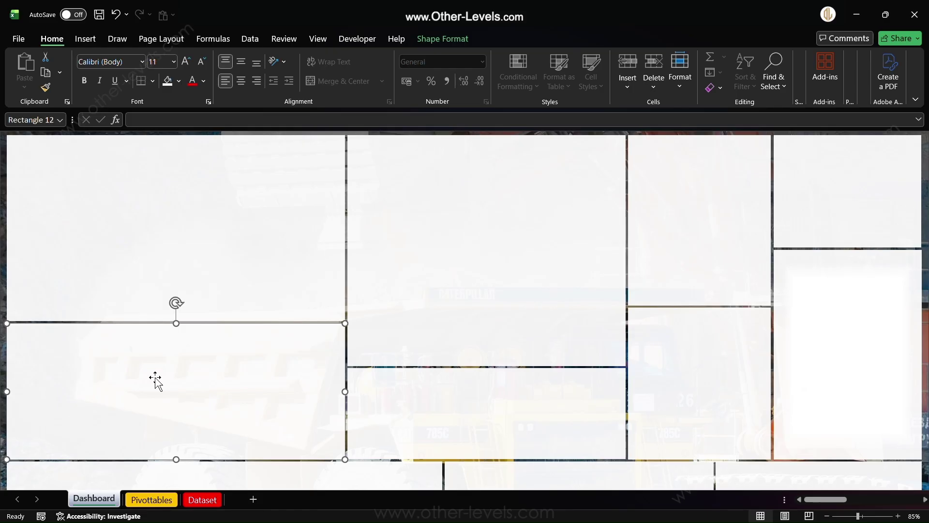
left_click(34, 168)
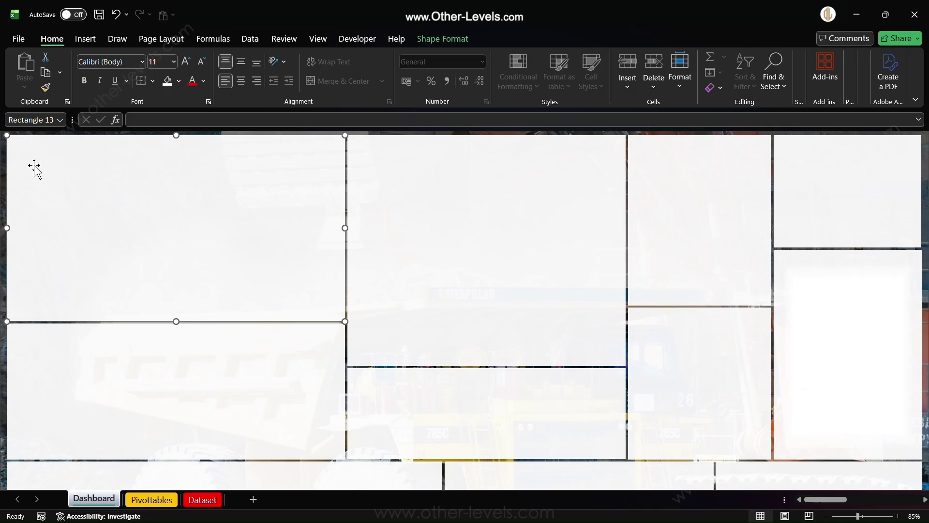
Insert a rectangle at the top-left and rotate it 90° clockwise.
left_click(87, 39)
left_click(205, 57)
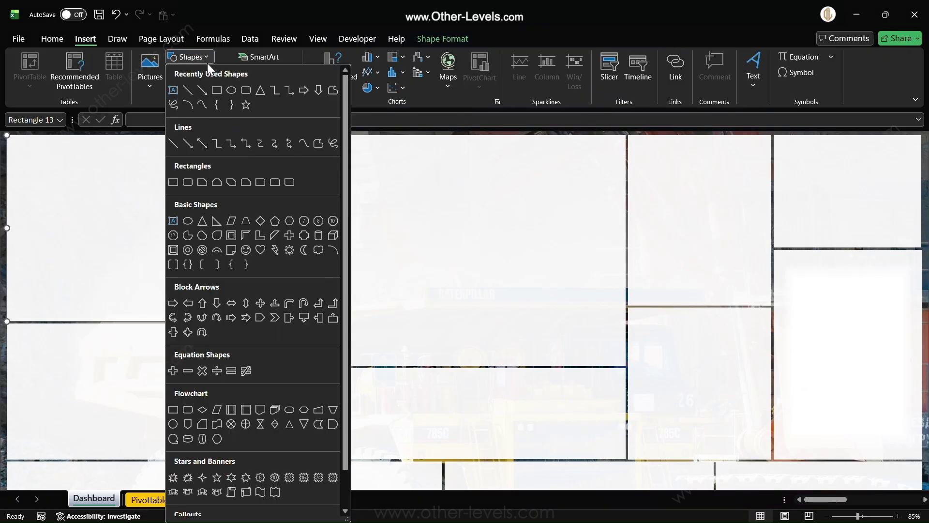
left_click(275, 182)
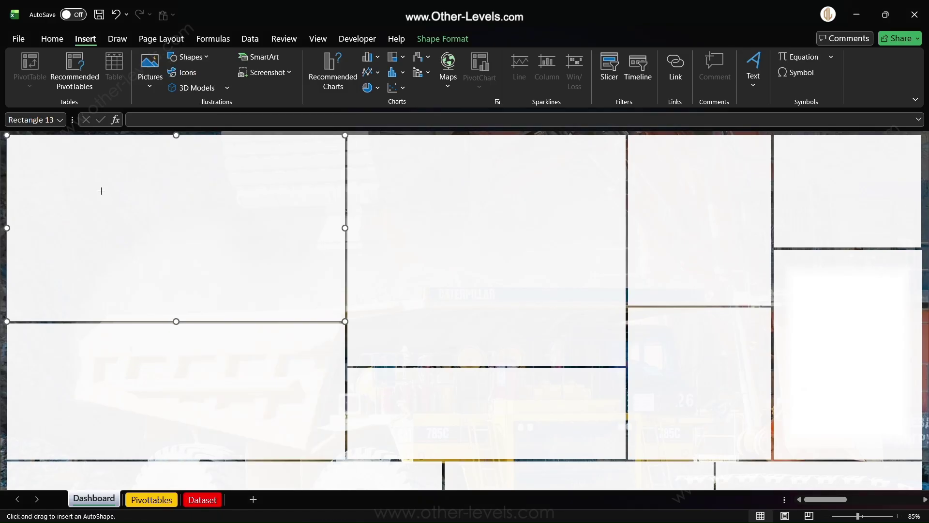
left_click(7, 153)
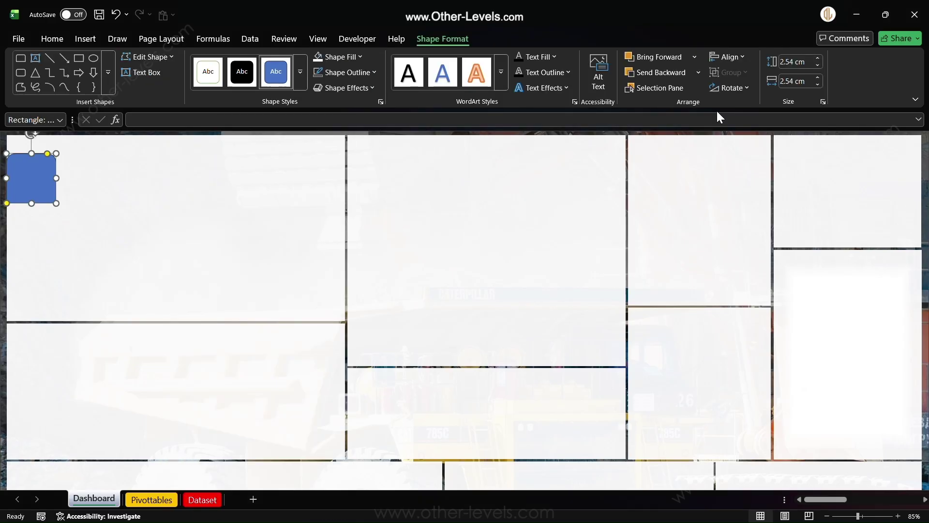
left_click(735, 90)
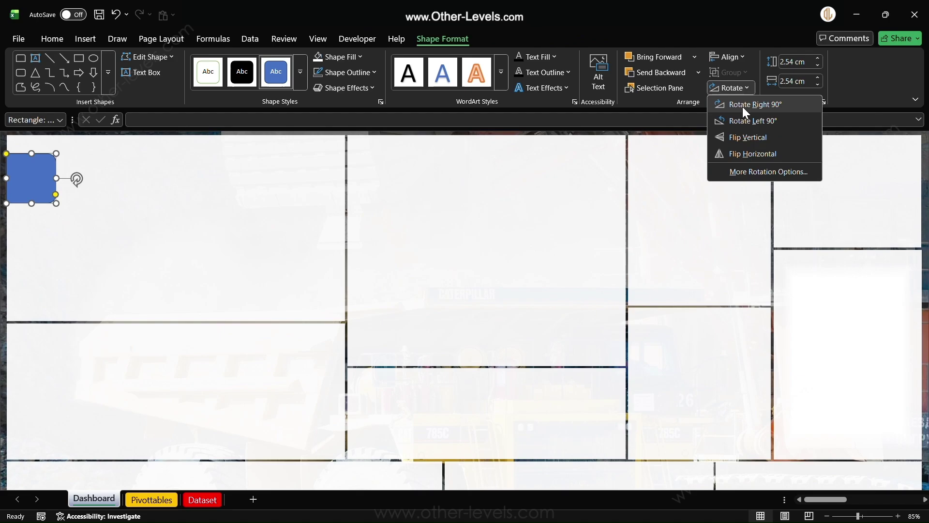
left_click(742, 106)
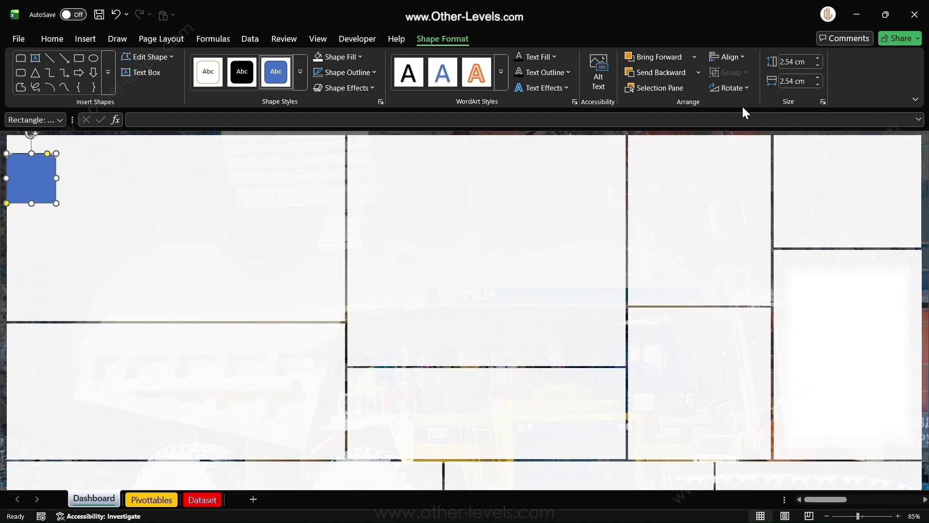
Size the rectangle to 12.49 cm by 2.46 cm and move it into the panel's top-left corner.
left_click(804, 62)
type("12")
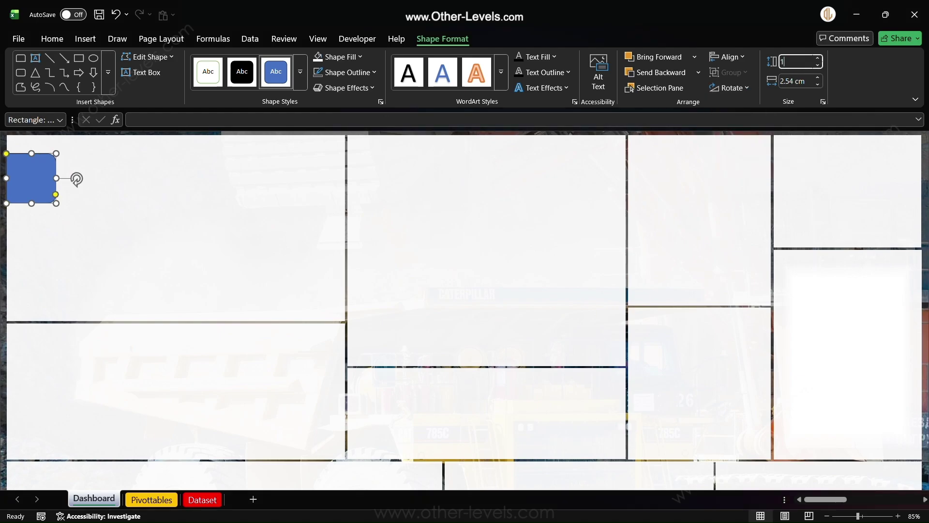
type(".49")
key("Return")
left_click(803, 81)
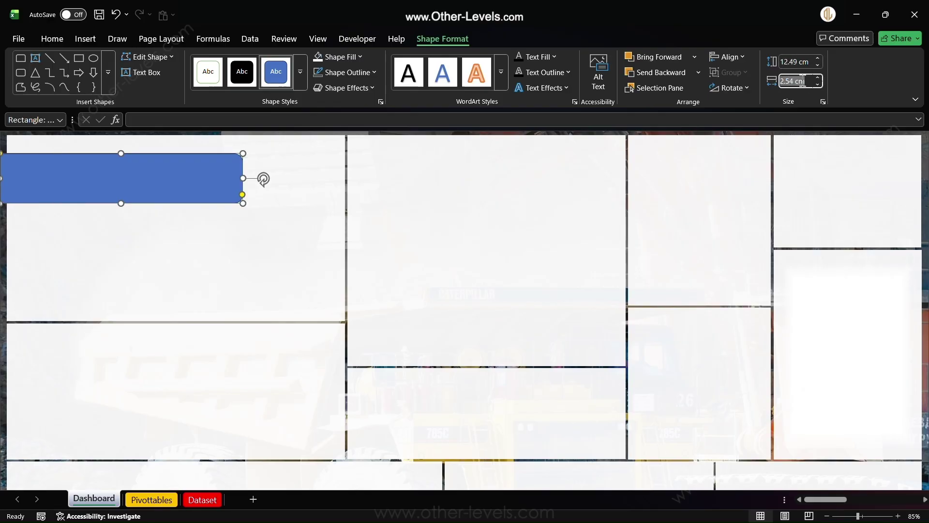
type("2.46")
key("Return")
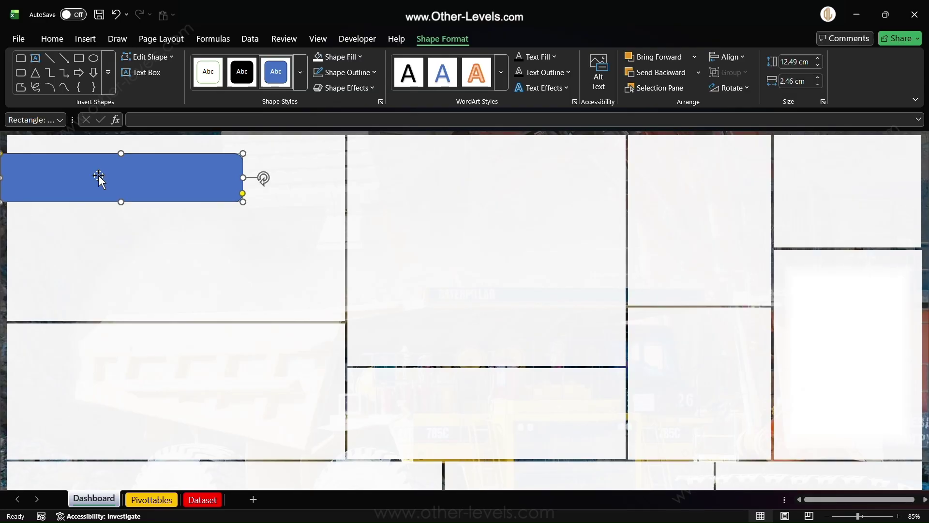
left_click_drag(98, 175, 103, 161)
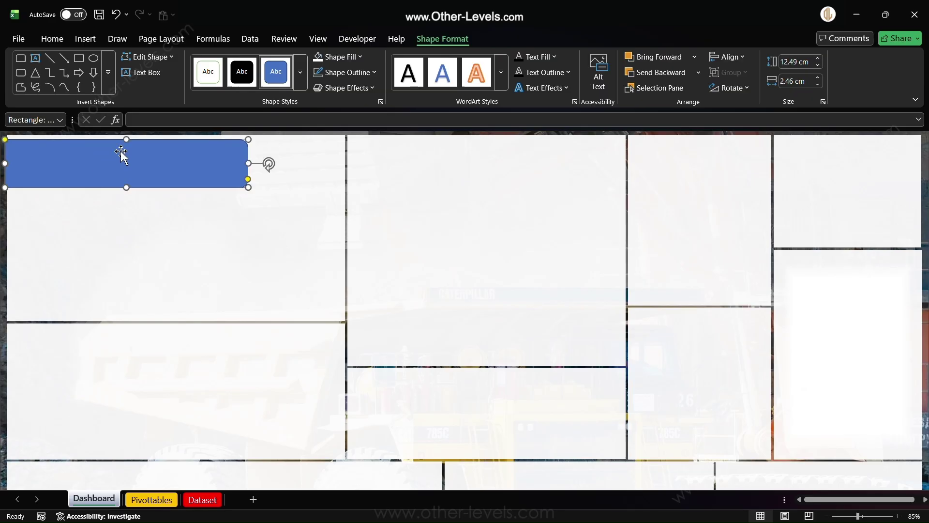
Switch the banner to a gradient fill via More Gradients and select its right-end stop.
left_click(359, 57)
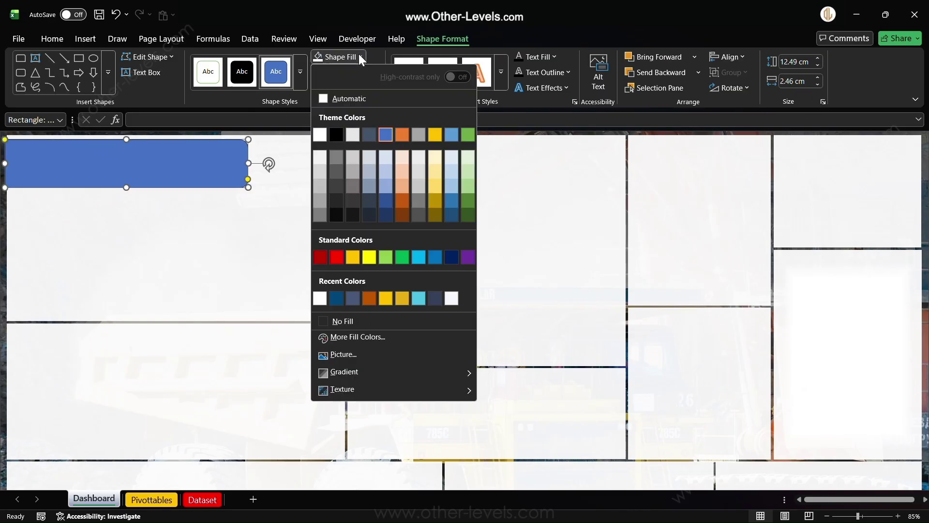
mouse_move(368, 372)
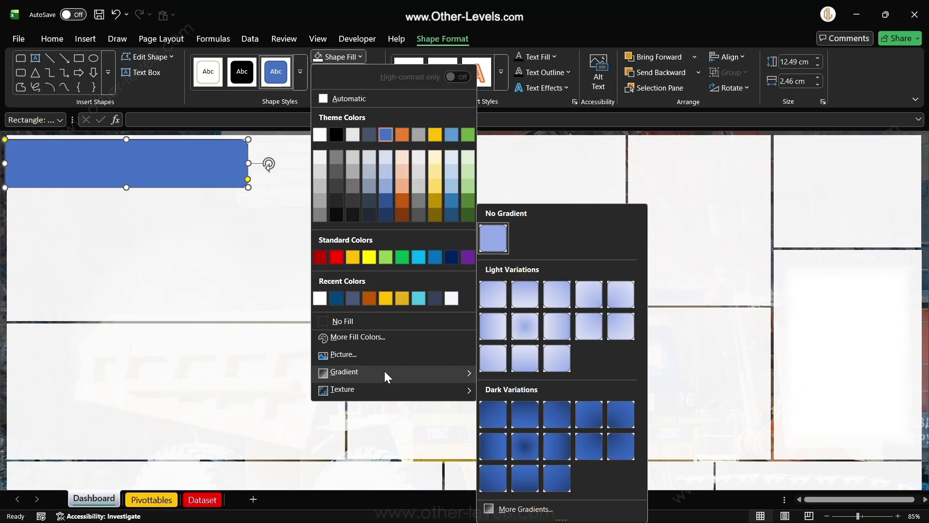
left_click(519, 516)
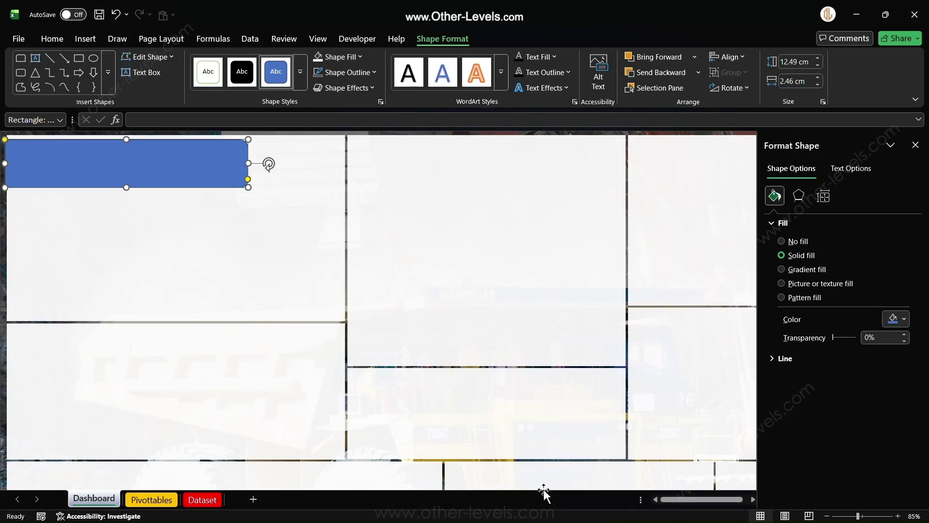
left_click(783, 270)
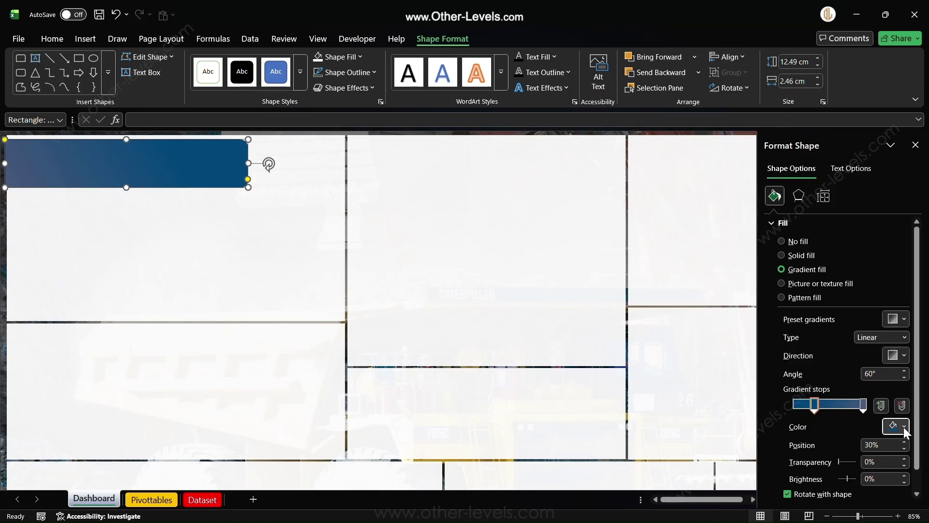
left_click(864, 404)
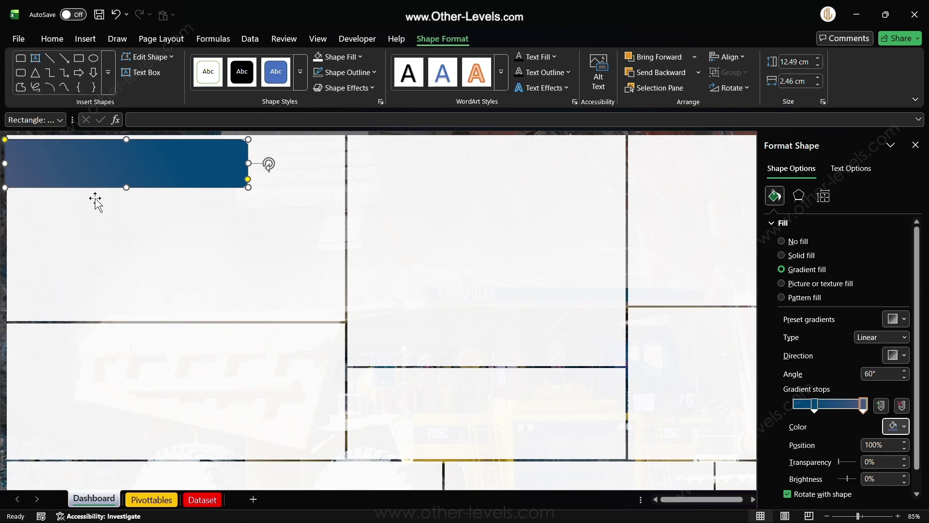
Draw a text box over the banner's top-left reading 'Safety Topic'.
left_click(87, 42)
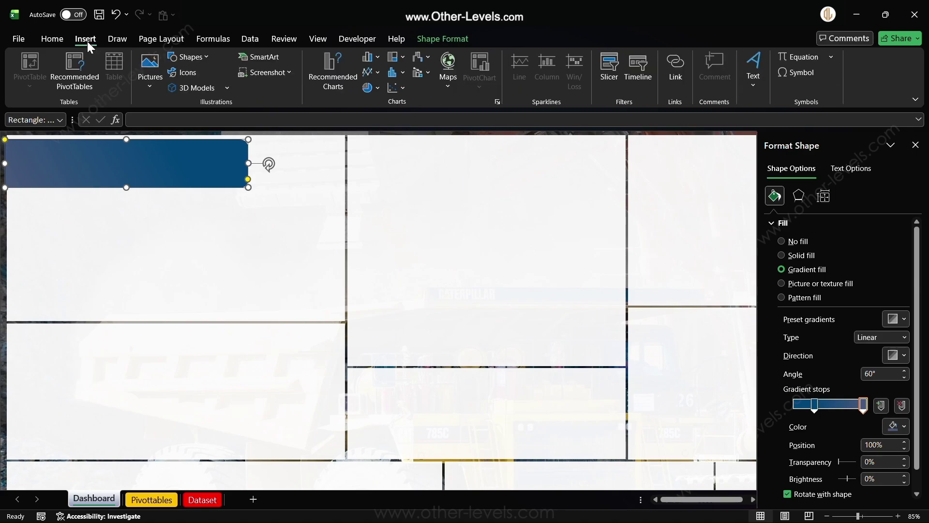
left_click(199, 66)
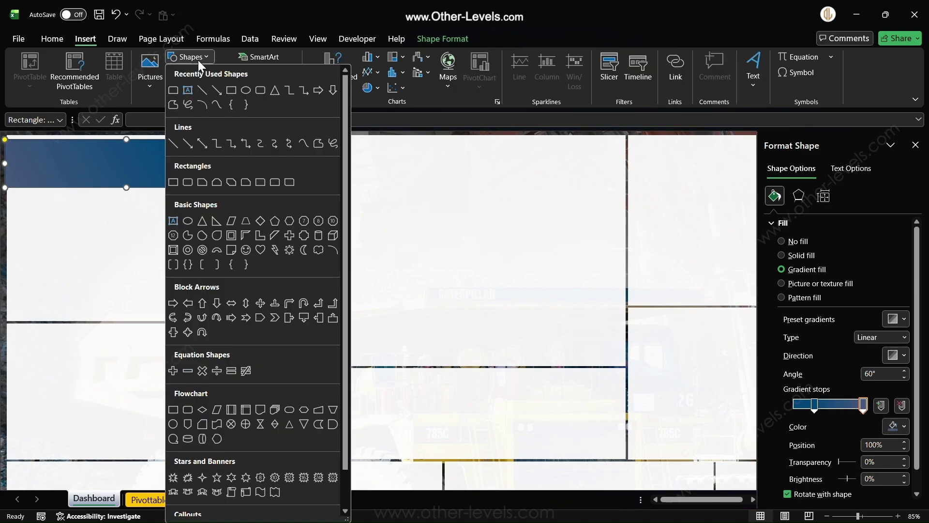
left_click(185, 92)
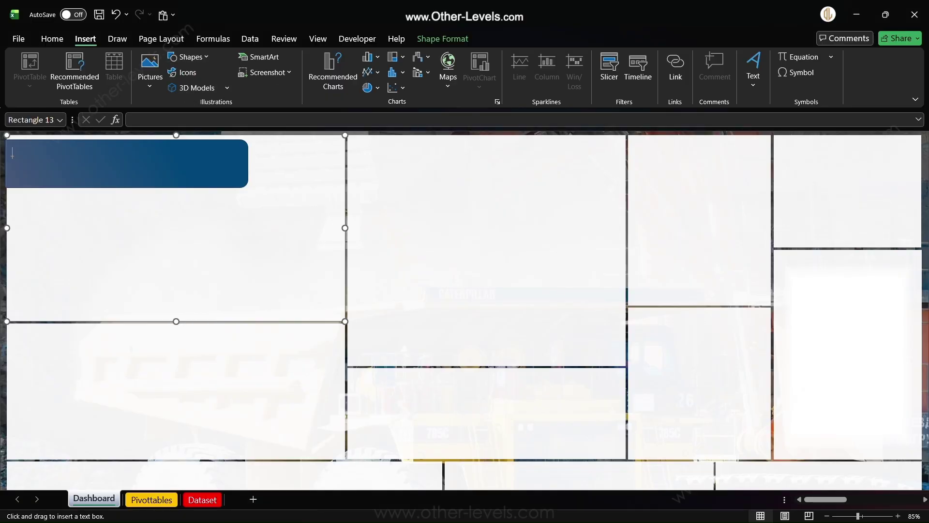
left_click_drag(11, 145, 111, 157)
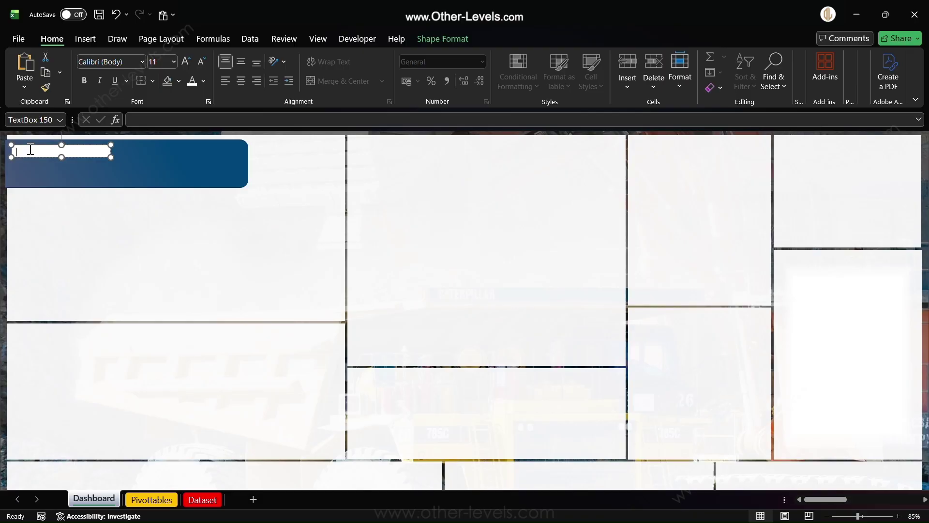
type("Sa")
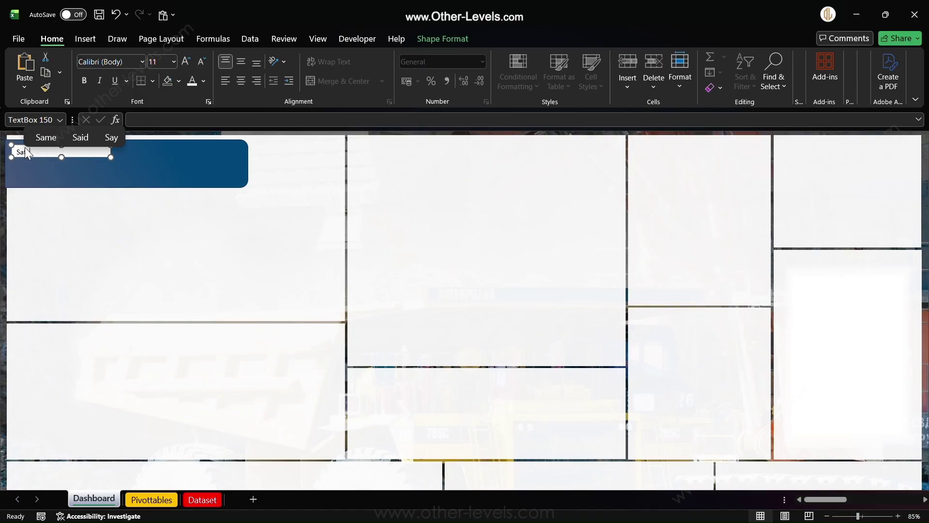
type("fety Topic")
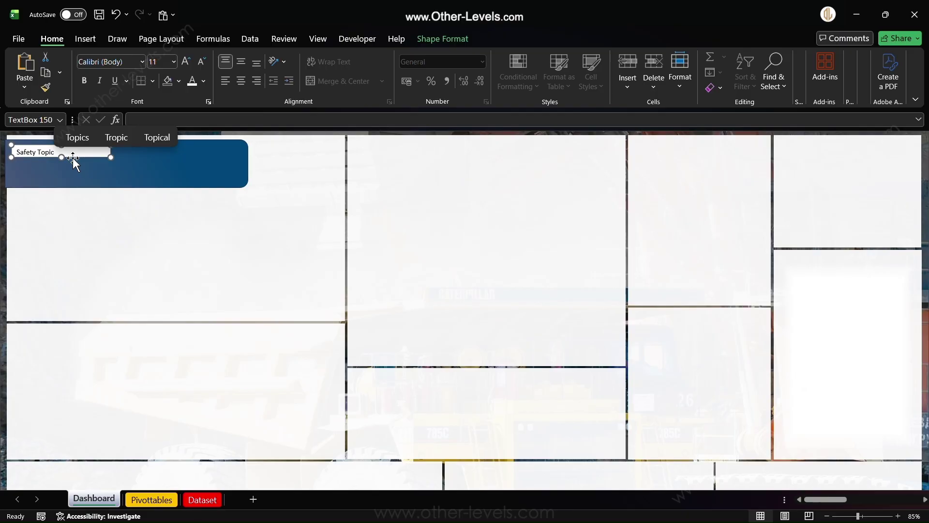
Format the 'Safety Topic' label as white 12 pt Arial.
left_click(142, 61)
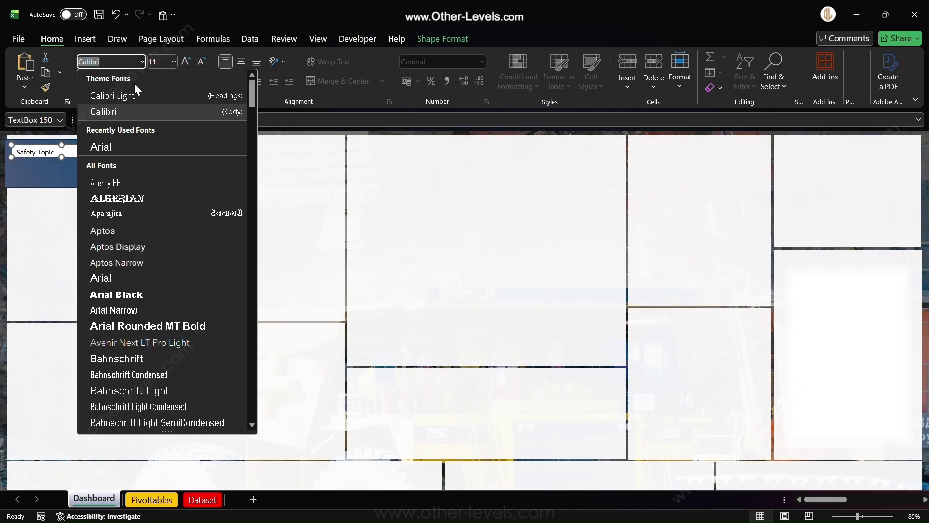
left_click(112, 279)
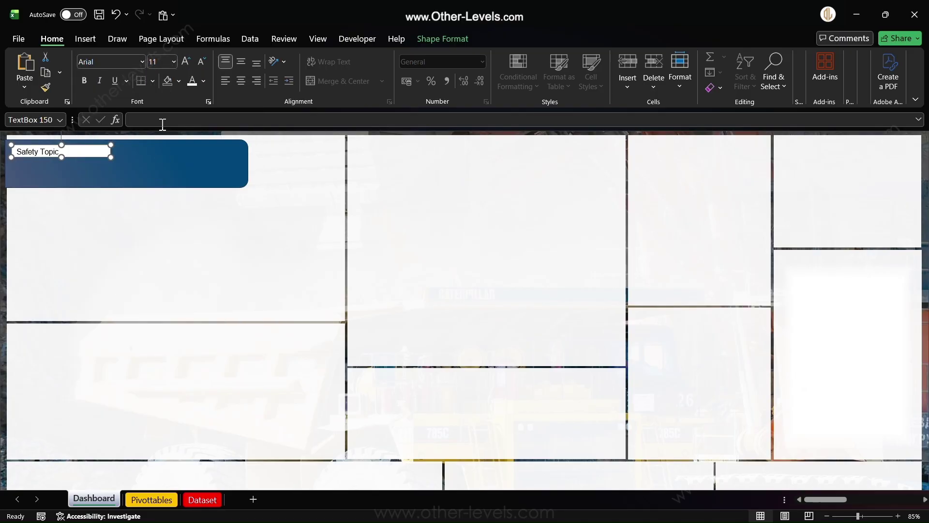
left_click(187, 63)
left_click(190, 83)
Remove the text box's fill and border.
left_click(449, 41)
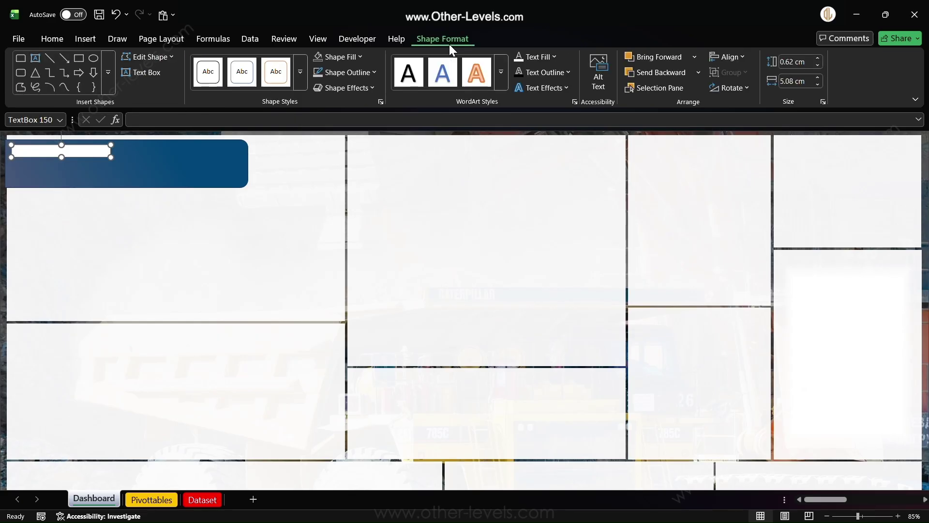
left_click(352, 60)
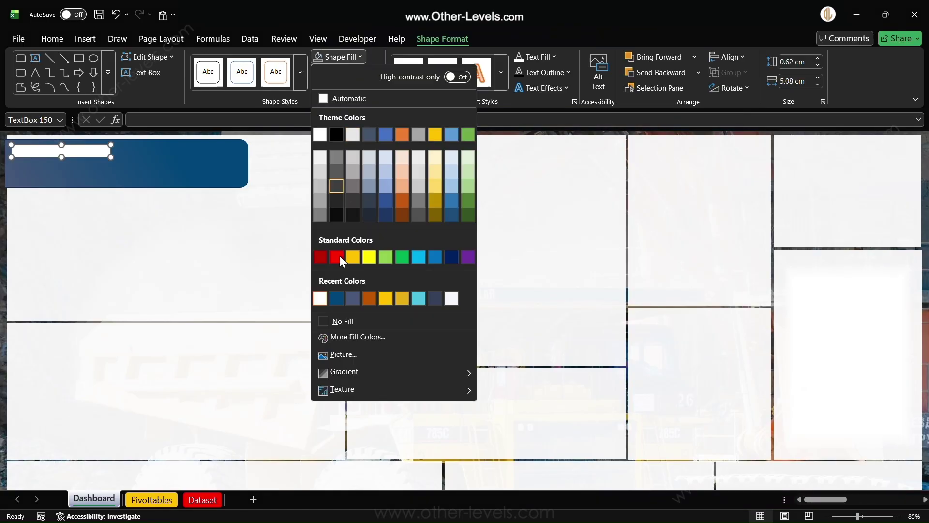
left_click(339, 328)
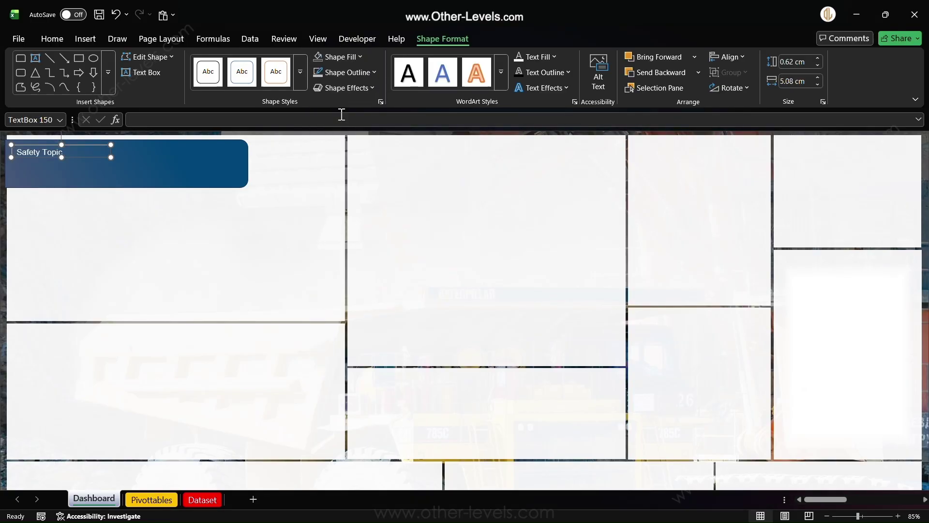
left_click(353, 72)
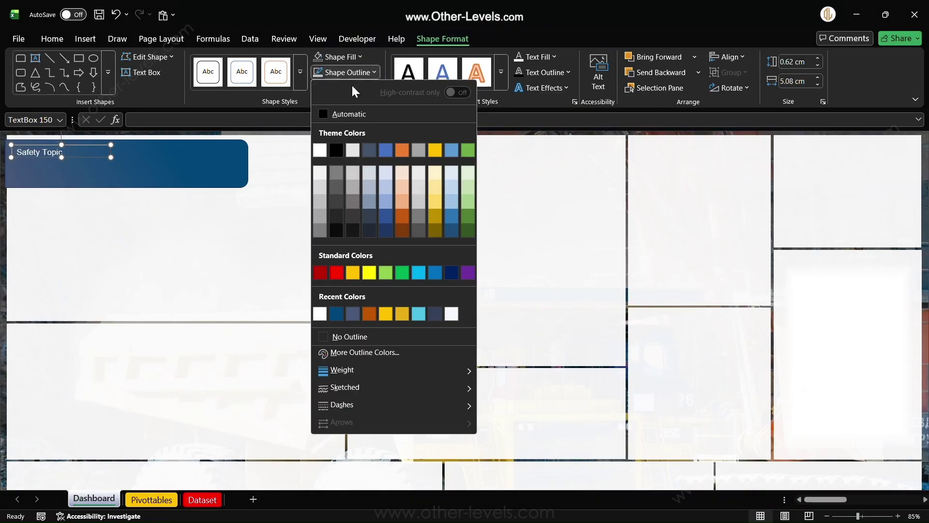
left_click(344, 338)
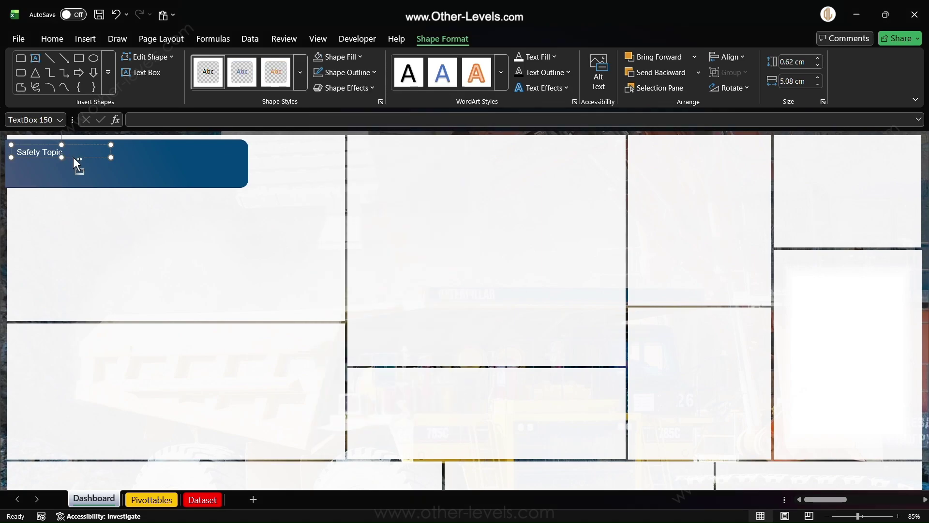
Copy the Safety Topic box just below it and link the copy to Pivottables cell AZ5.
left_click_drag(73, 157, 73, 173)
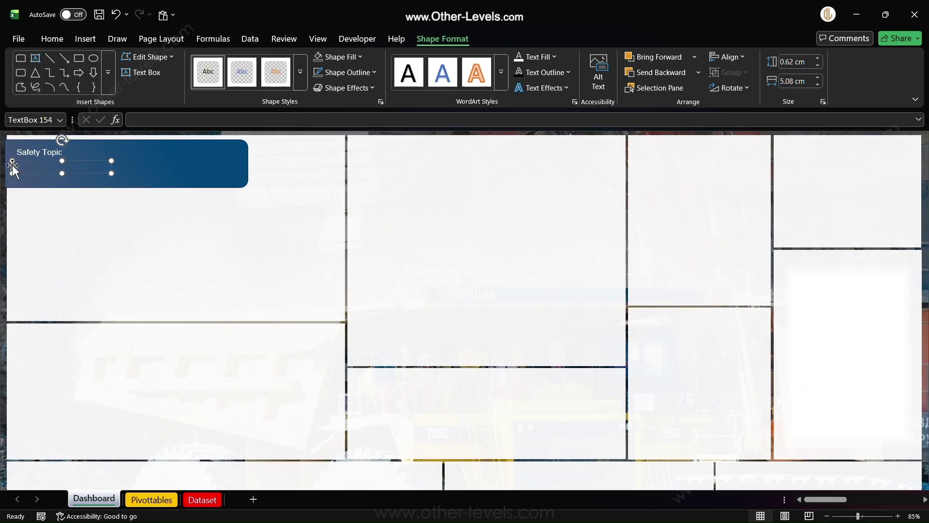
left_click(140, 121)
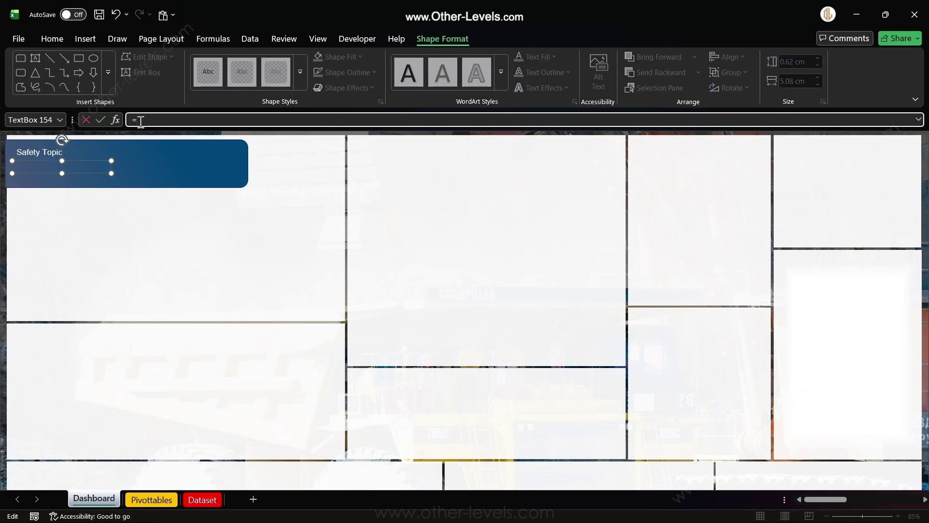
left_click(150, 500)
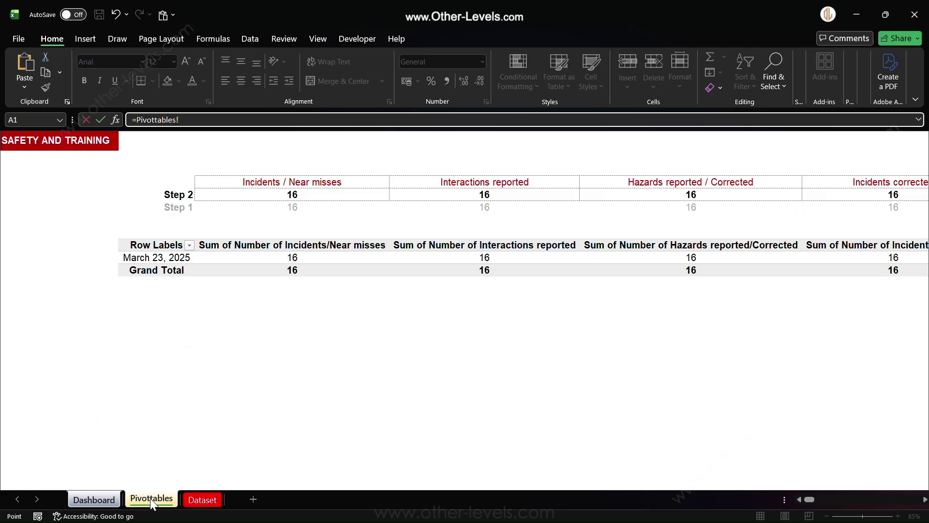
scroll(384, 385, "right", 15)
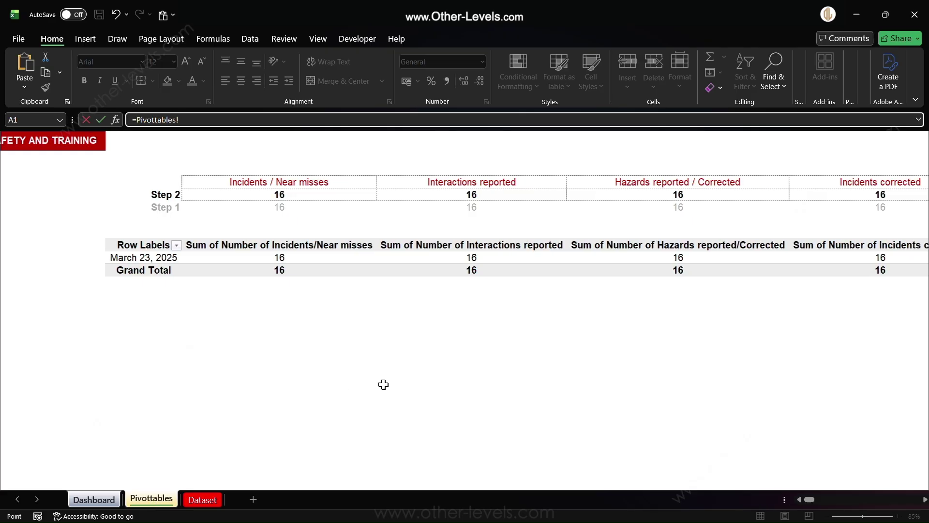
scroll(383, 385, "right", 10)
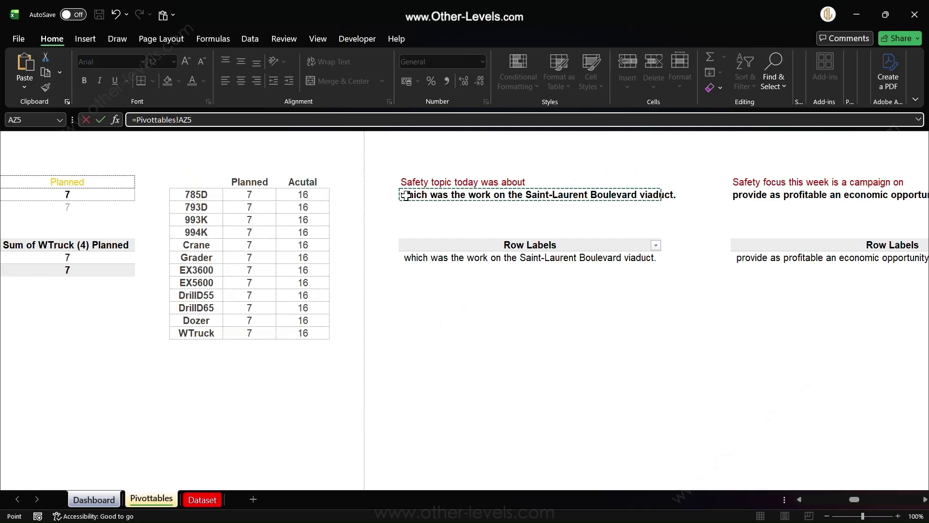
left_click(406, 196)
key("Return")
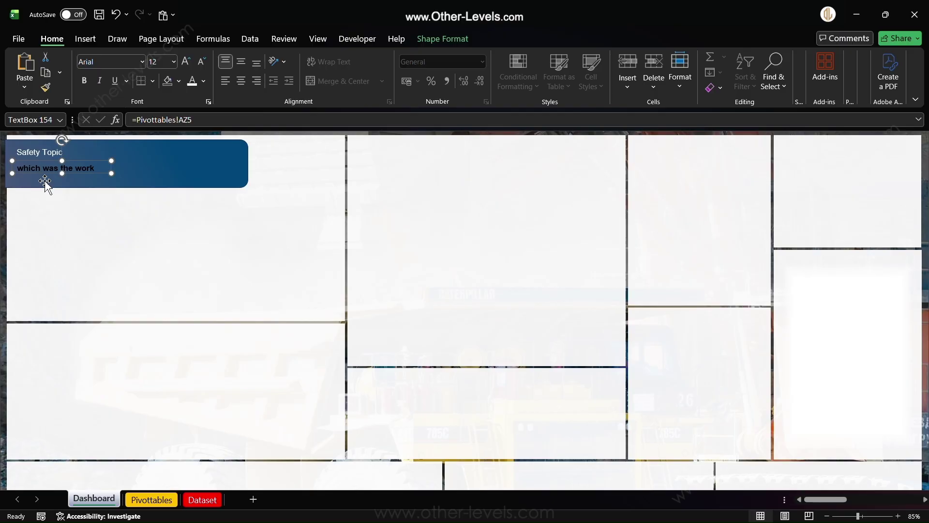
Make the linked sentence bold, white and 14 pt, and widen its box to fit.
left_click(97, 161)
left_click(193, 82)
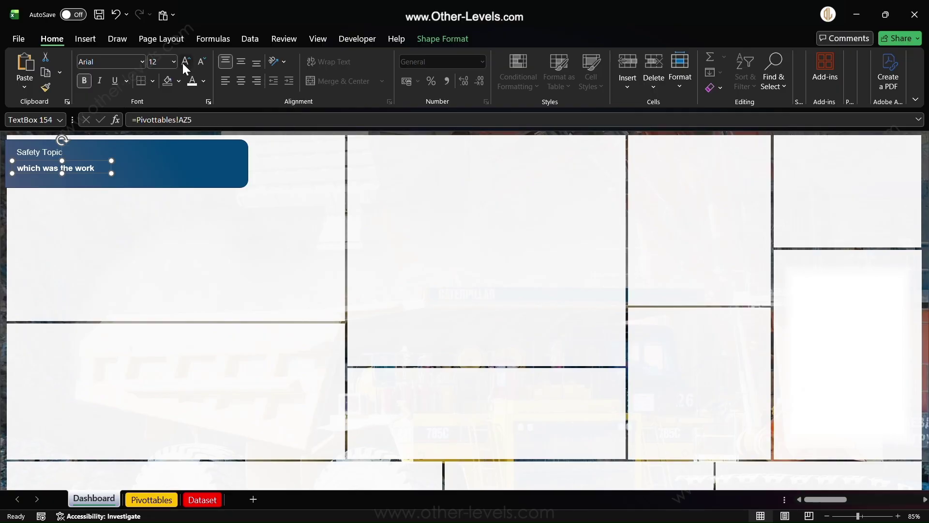
left_click(184, 62)
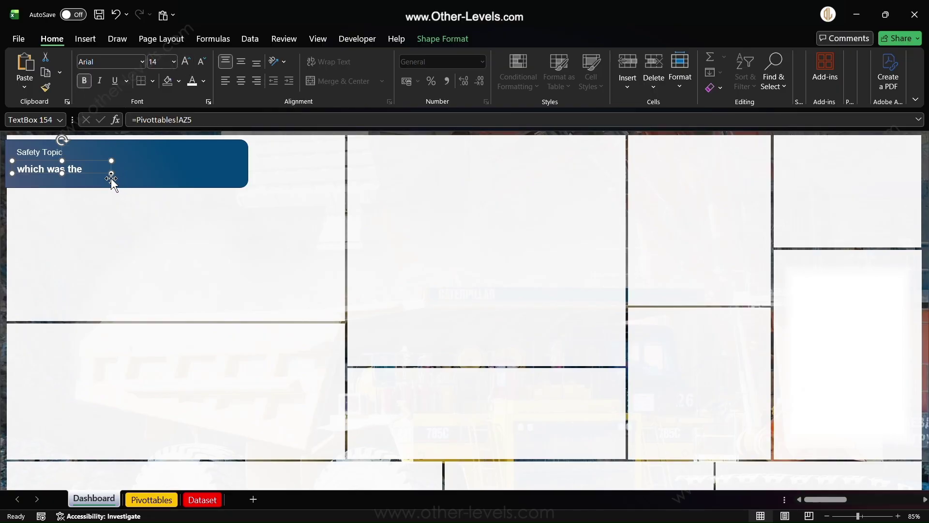
left_click_drag(111, 173, 246, 194)
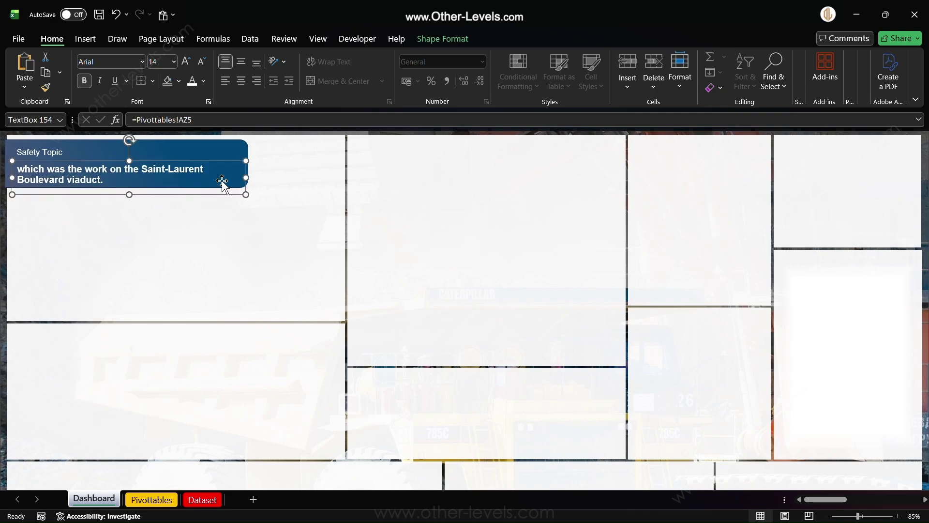
Open the picture insertion choices, then cancel them without adding anything.
left_click(86, 39)
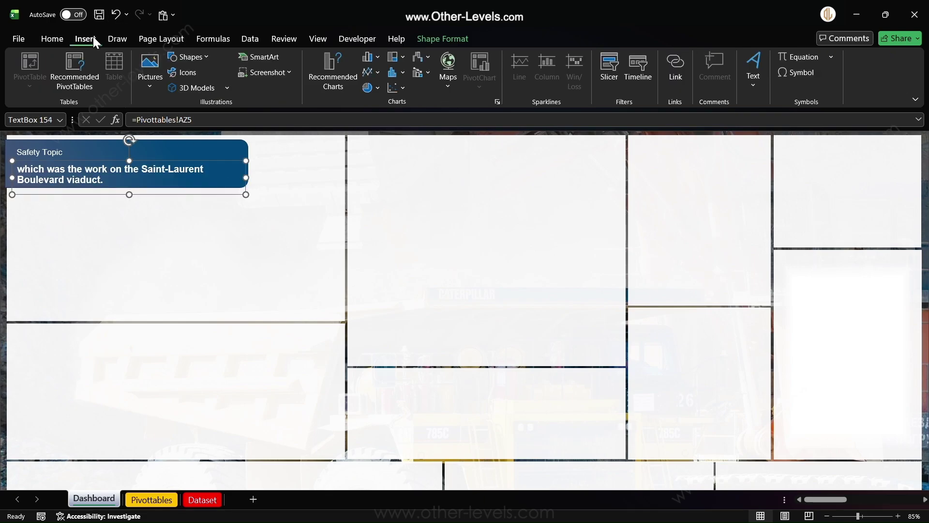
left_click(150, 88)
key("ctrl+z")
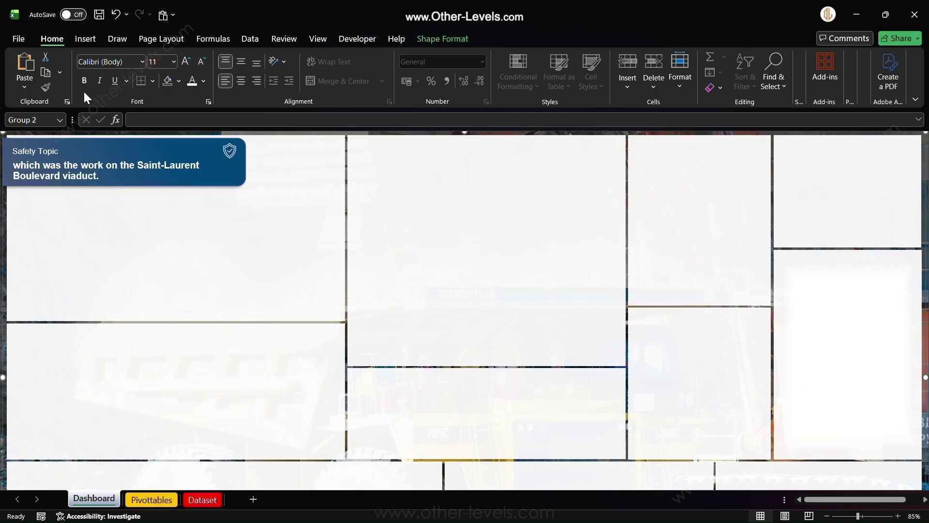
Draw a rounded rectangle below the Safety Topic header sized 1.74 cm by 5.22 cm.
left_click(87, 42)
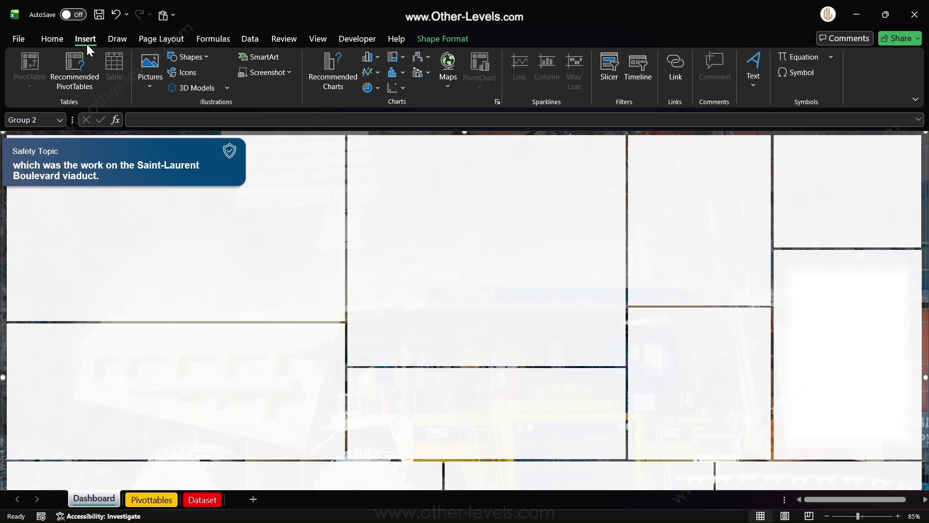
left_click(189, 57)
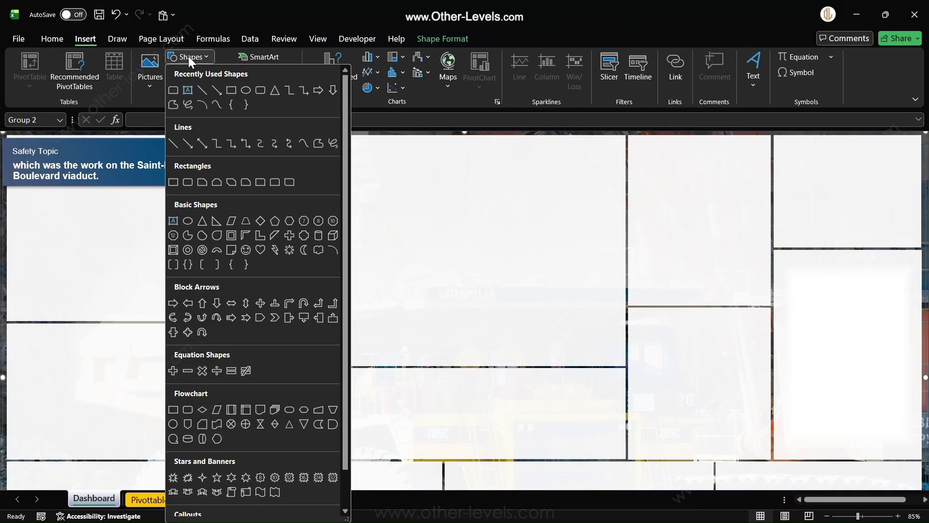
left_click(262, 94)
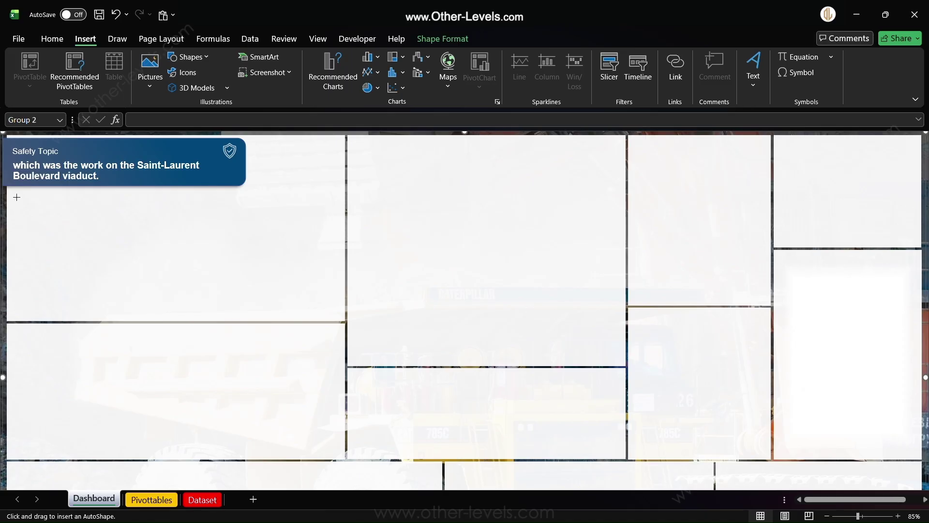
left_click_drag(12, 197, 133, 238)
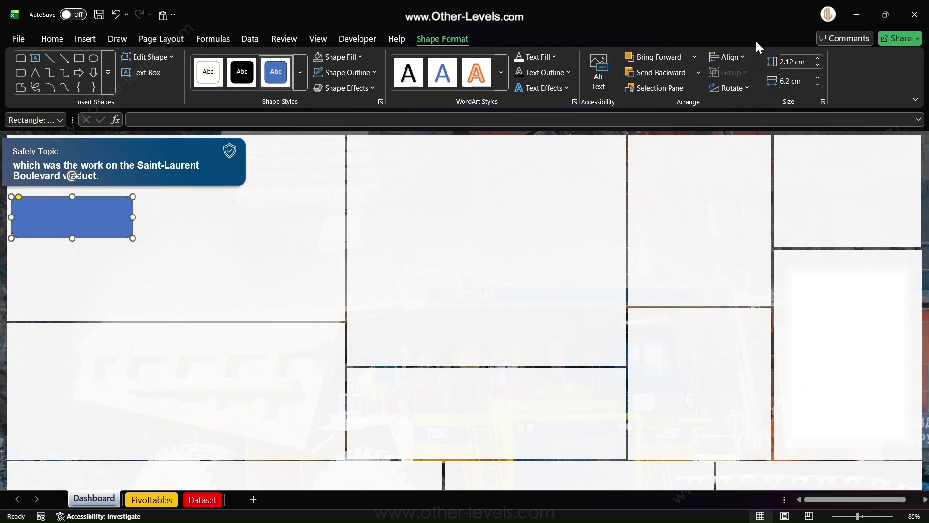
left_click(794, 61)
type("1.74")
key("Return")
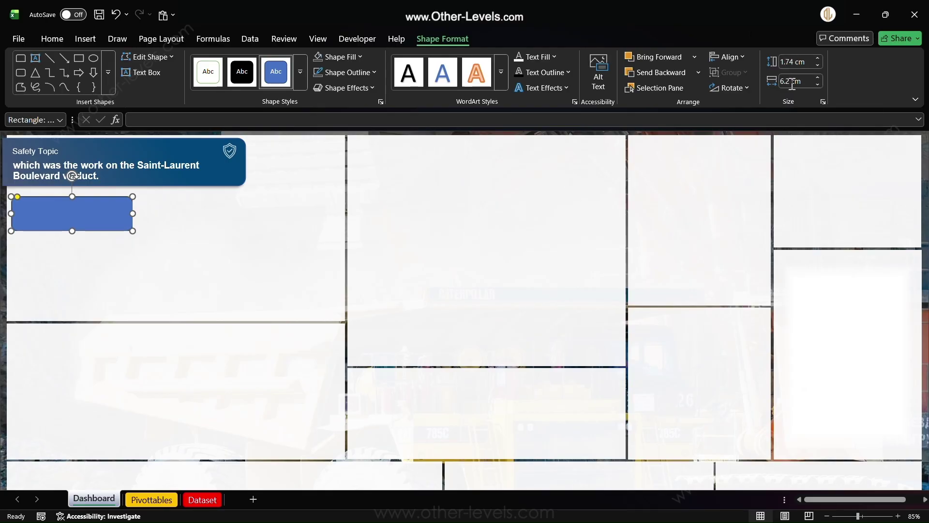
left_click(791, 82)
type("5.22")
key("Return")
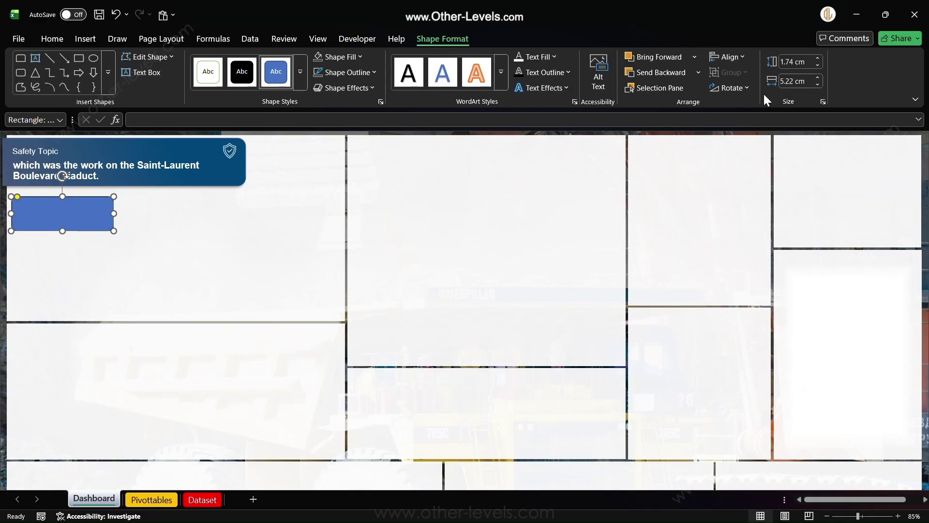
Remove the rounded rectangle's fill and give it a ½ pt light grey outline.
left_click(341, 60)
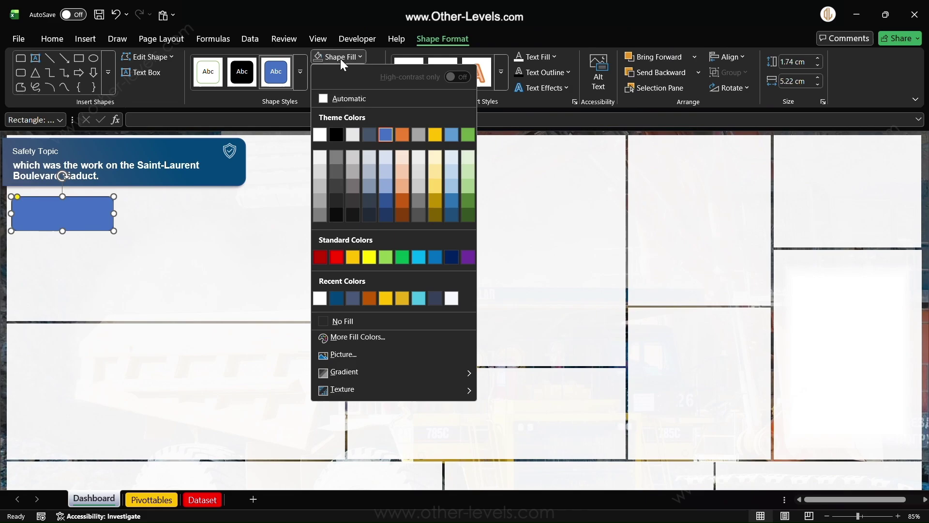
left_click(364, 320)
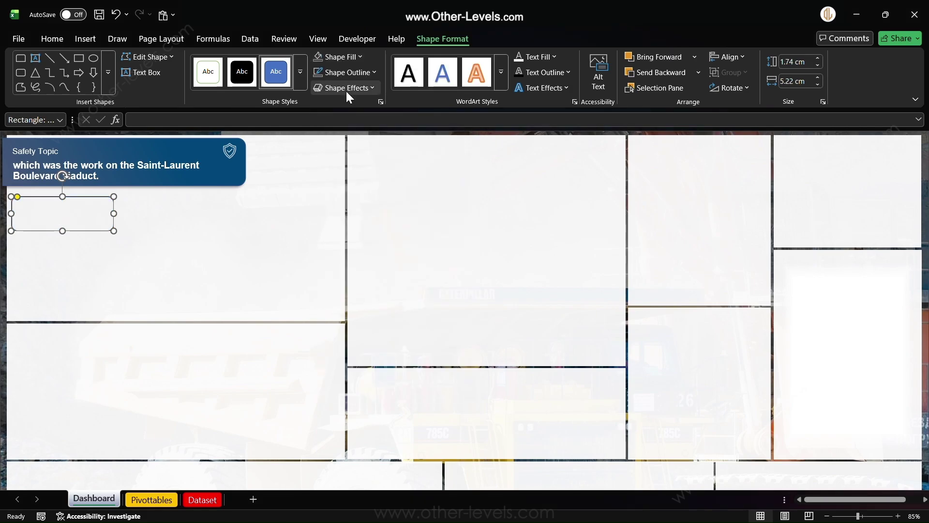
left_click(342, 75)
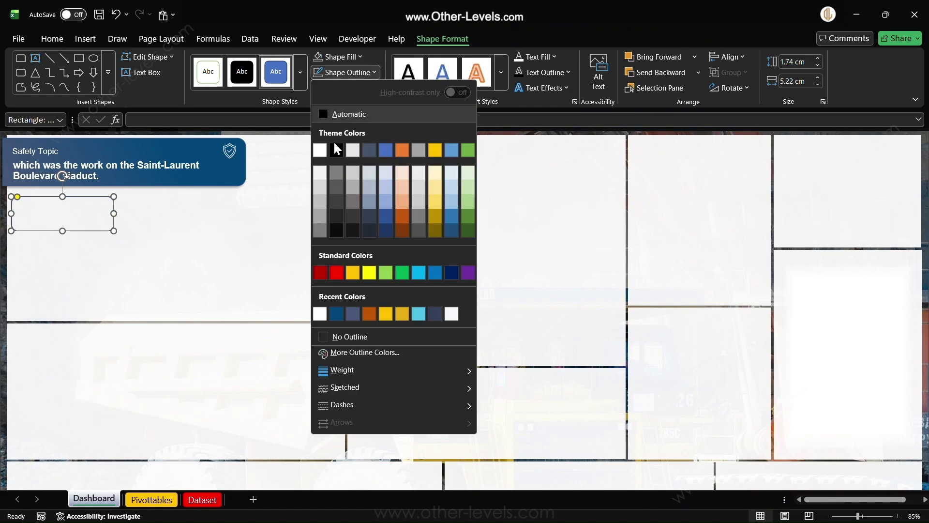
left_click(315, 205)
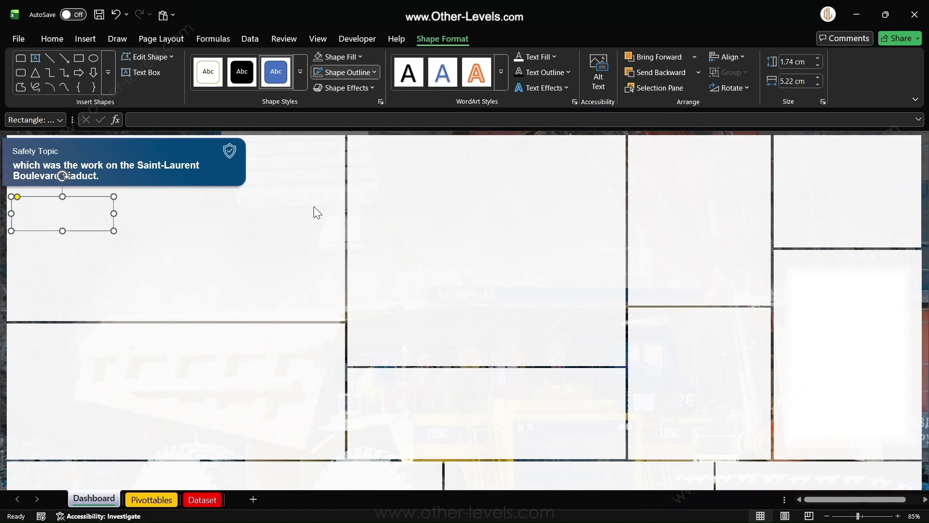
left_click(364, 71)
mouse_move(461, 374)
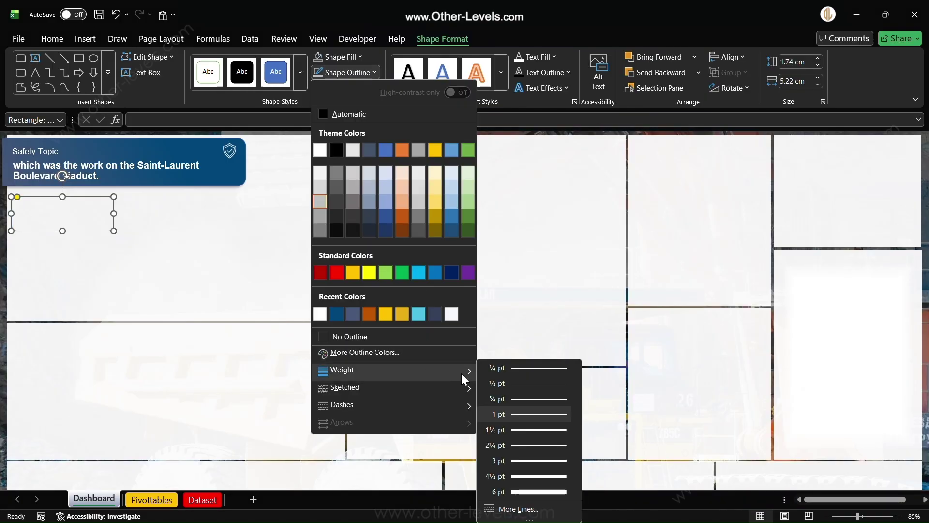
left_click(517, 384)
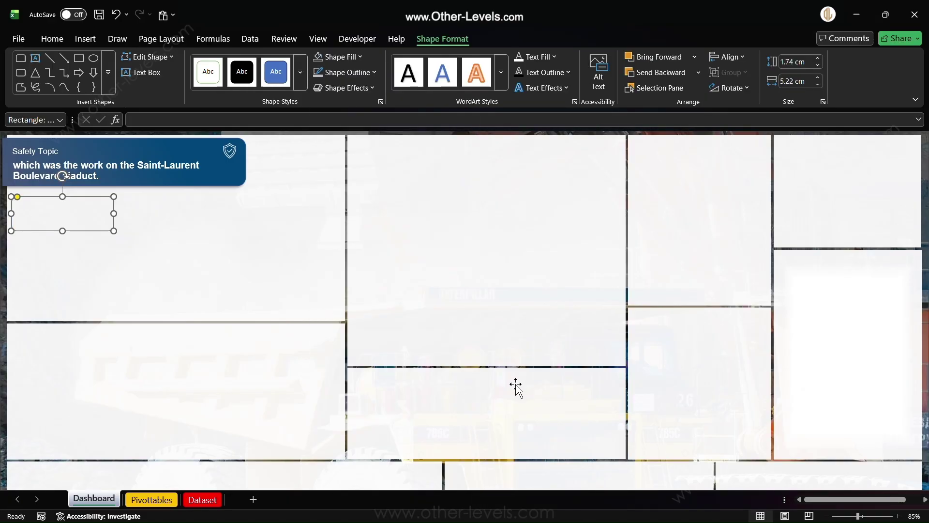
left_click(79, 36)
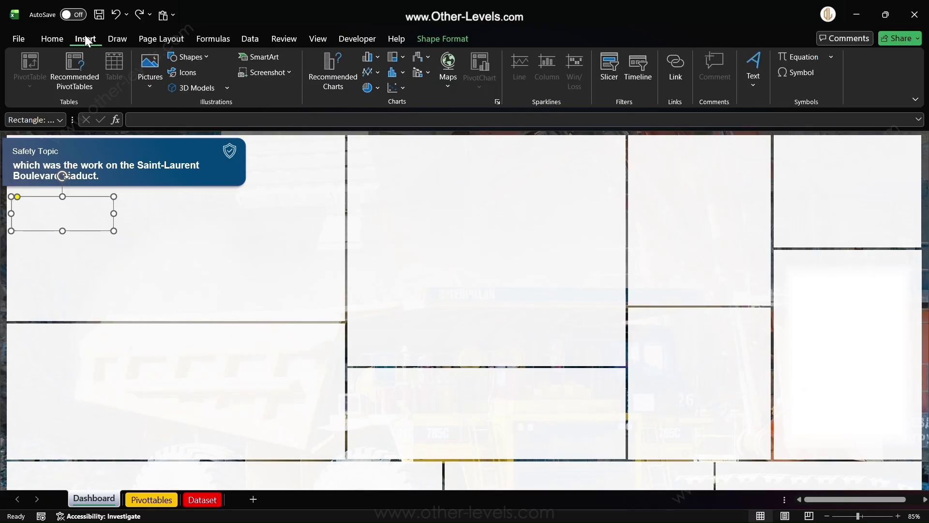
Draw a small text box inside the new card and link it to Pivottables!E5.
left_click(184, 61)
left_click(188, 90)
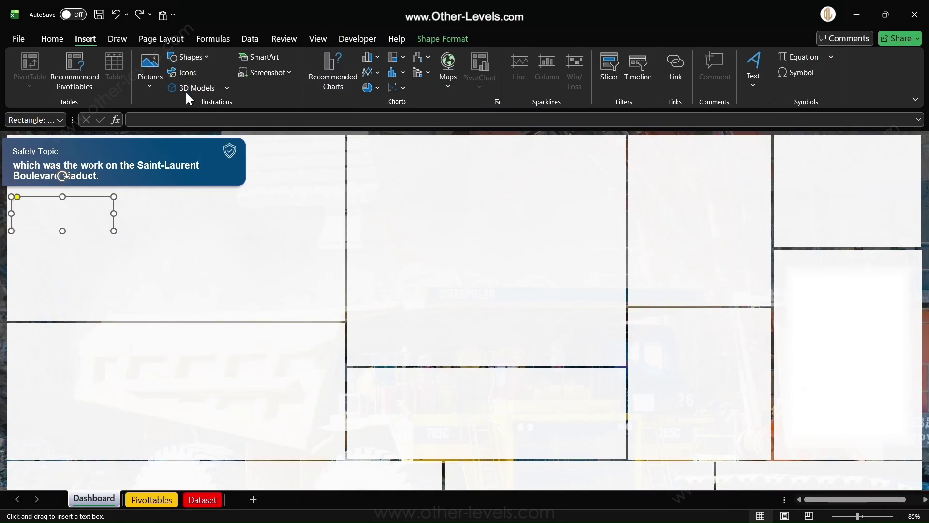
left_click_drag(11, 205, 35, 224)
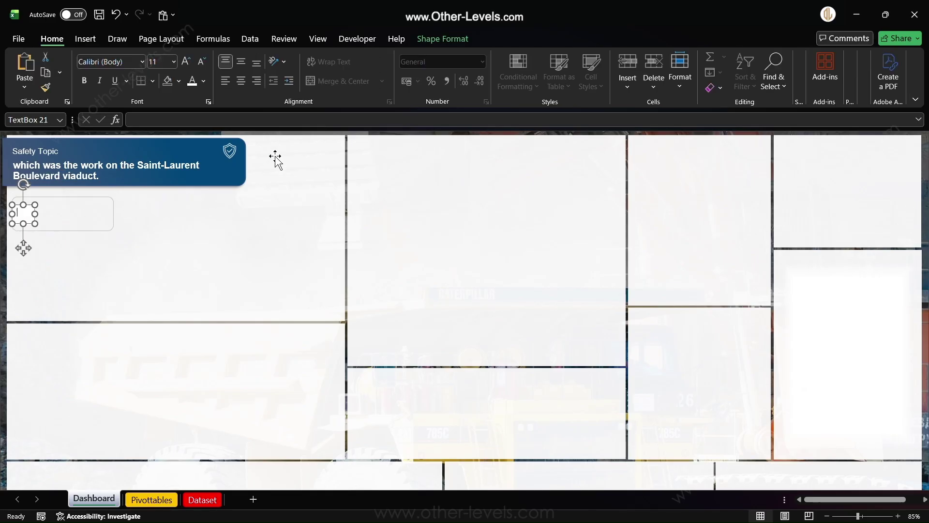
left_click(144, 121)
type("=")
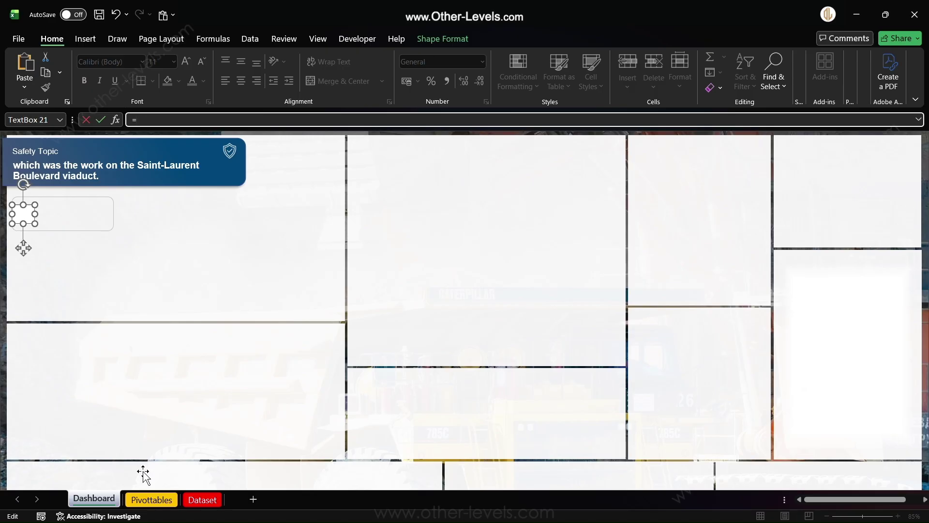
left_click(151, 499)
left_click(586, 195)
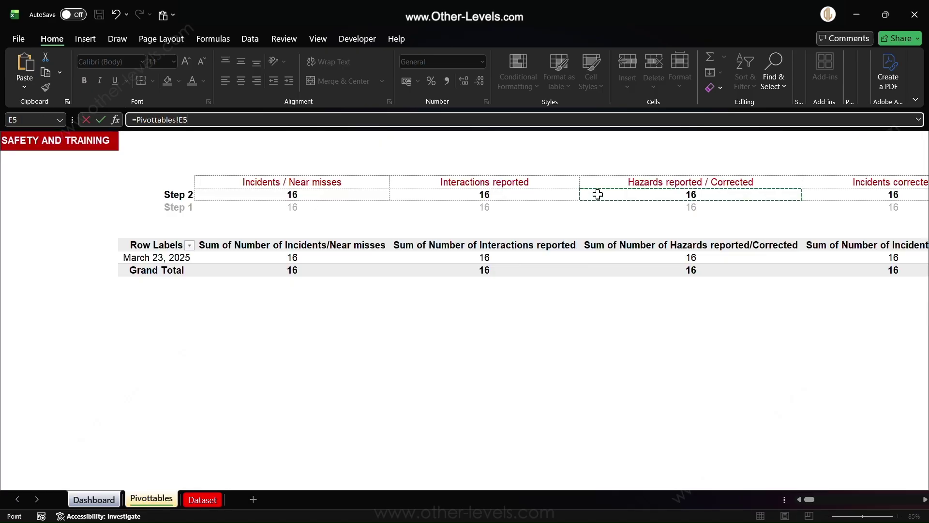
key("Return")
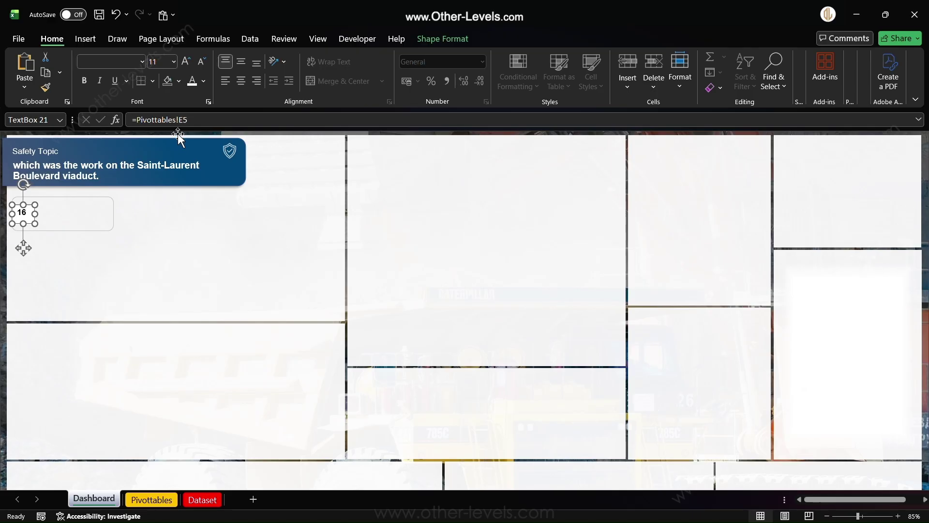
Set the linked number's font to Arial in dark blue.
left_click(143, 65)
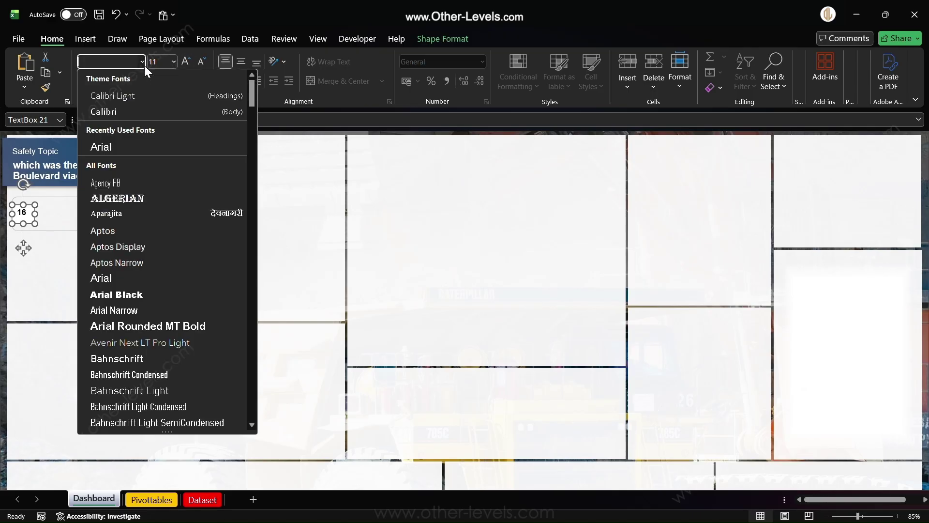
left_click(104, 276)
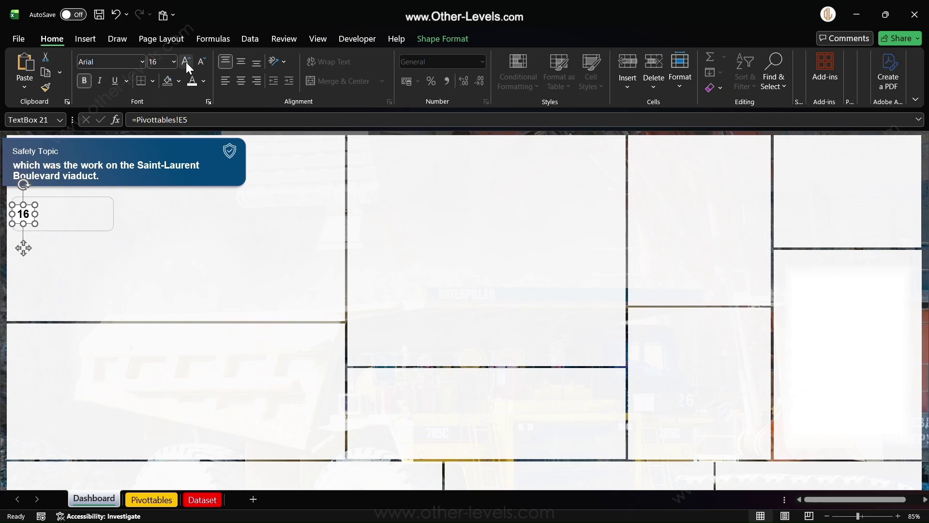
left_click(204, 81)
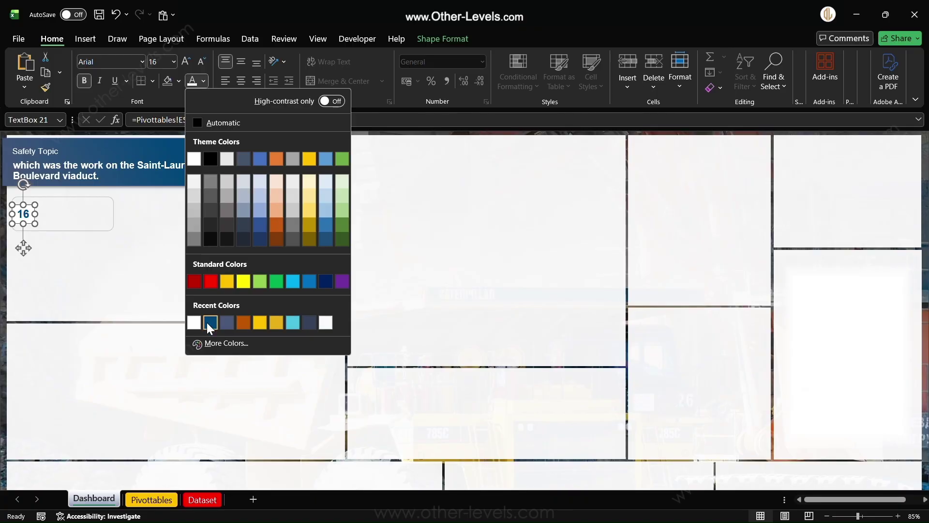
left_click(210, 324)
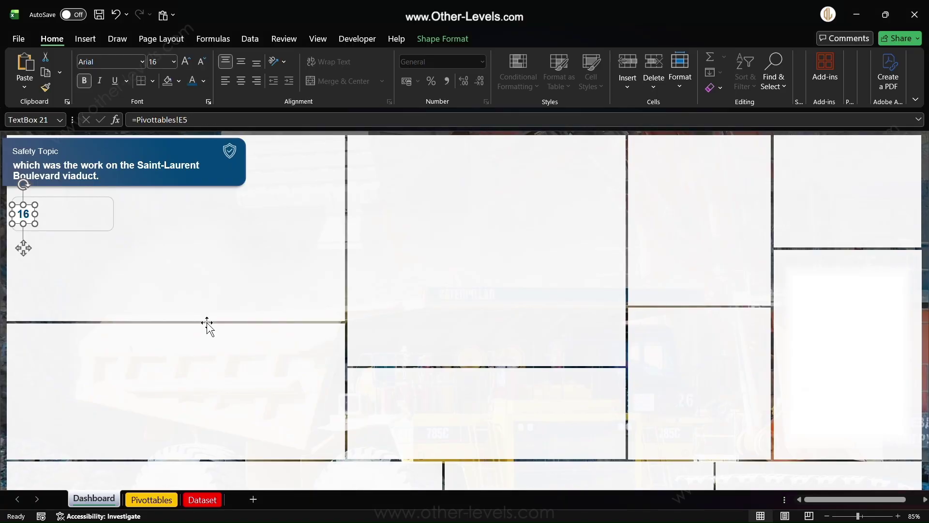
Make the text box 0.84 cm tall with no fill and no outline.
left_click(443, 42)
left_click(794, 61)
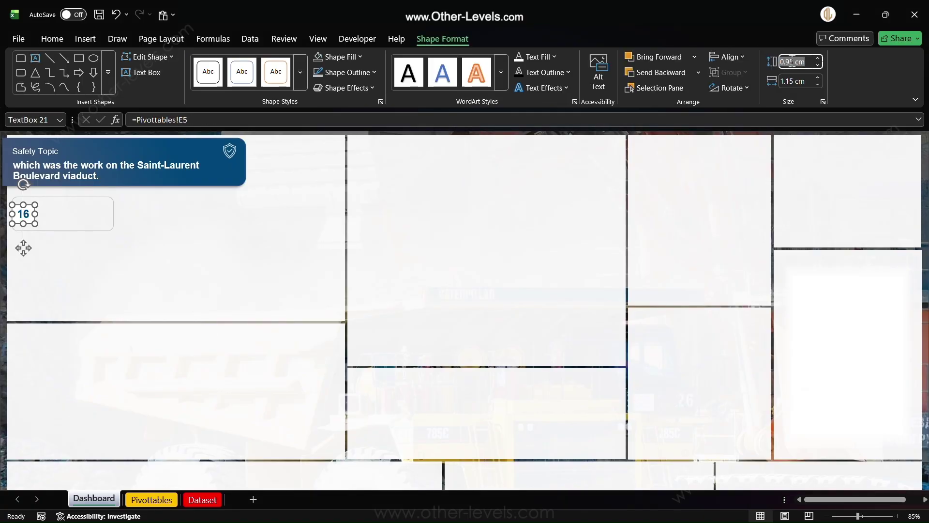
type(".84")
key("Return")
left_click(355, 55)
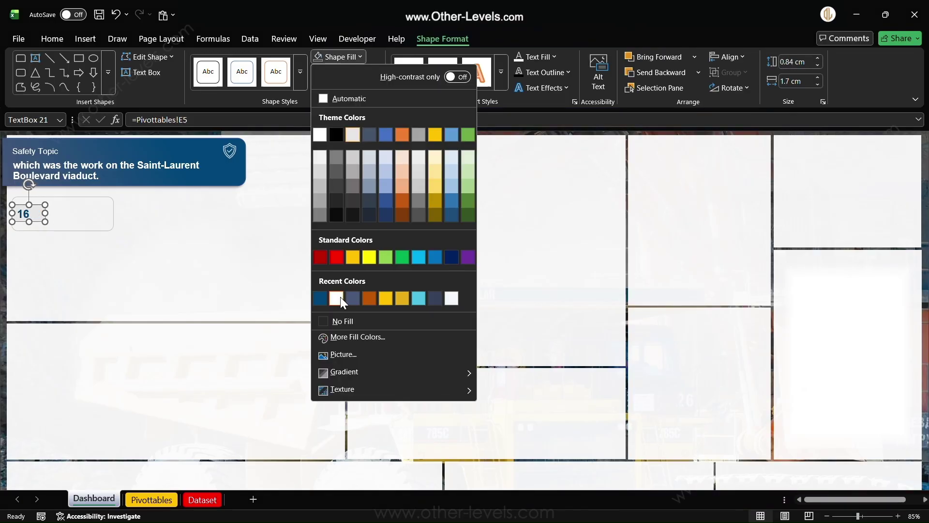
left_click(345, 321)
left_click(353, 74)
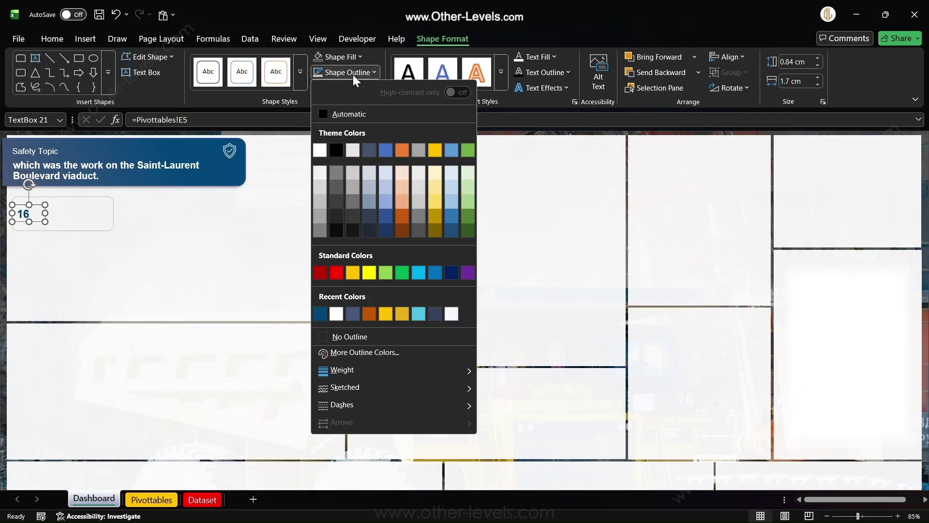
left_click(351, 336)
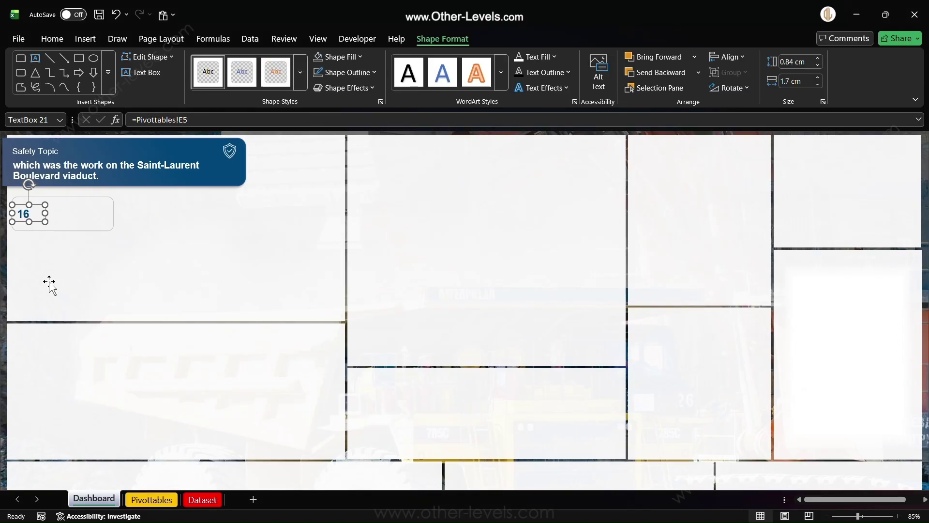
key("ctrl+z")
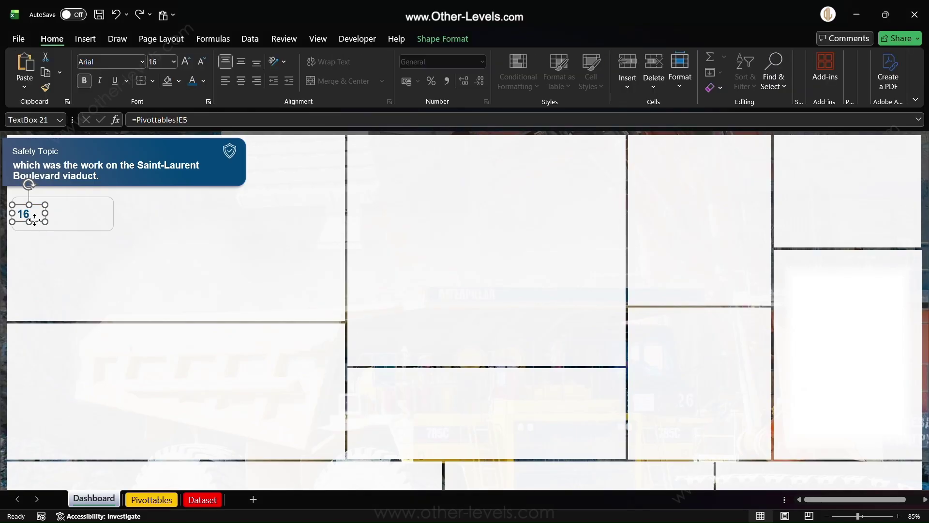
Duplicate the number box to the right and resize the copy to 1.76 × 4.59 cm.
left_click_drag(35, 220, 63, 219)
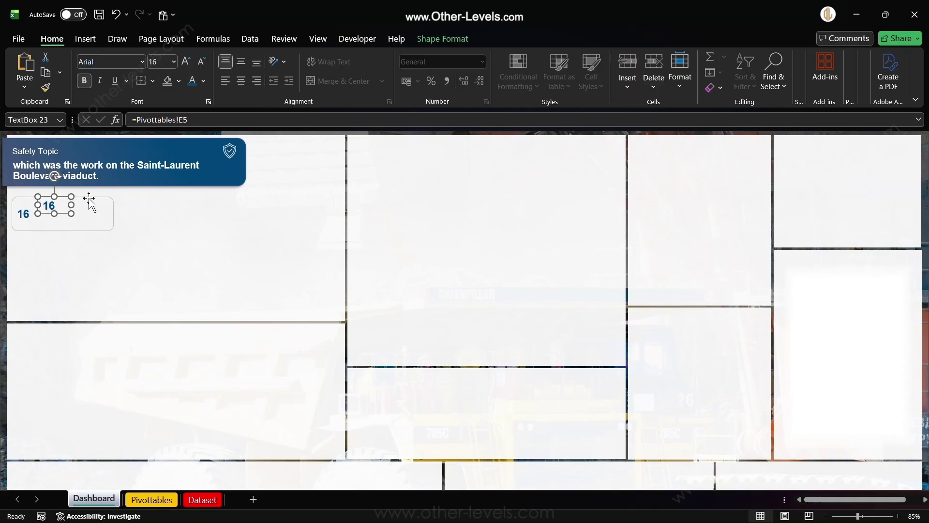
left_click(436, 40)
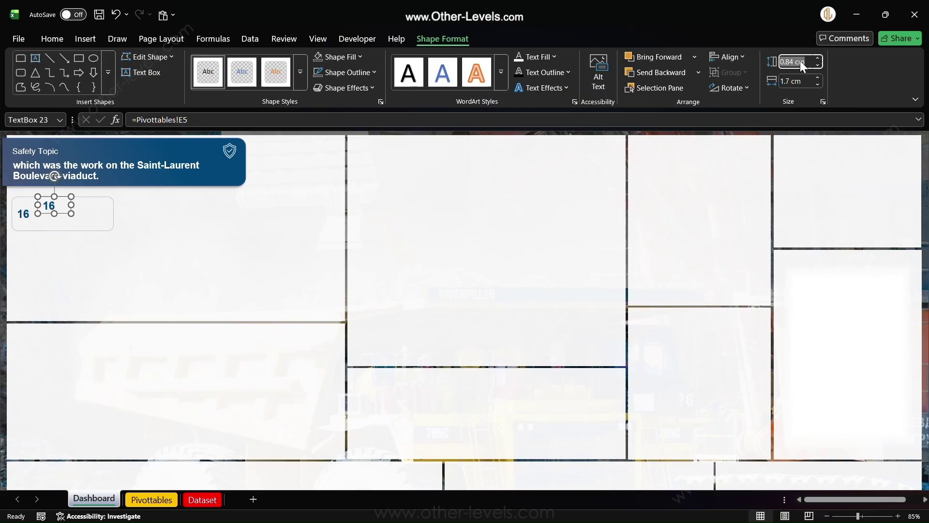
type("1.76")
key("Return")
left_click(796, 80)
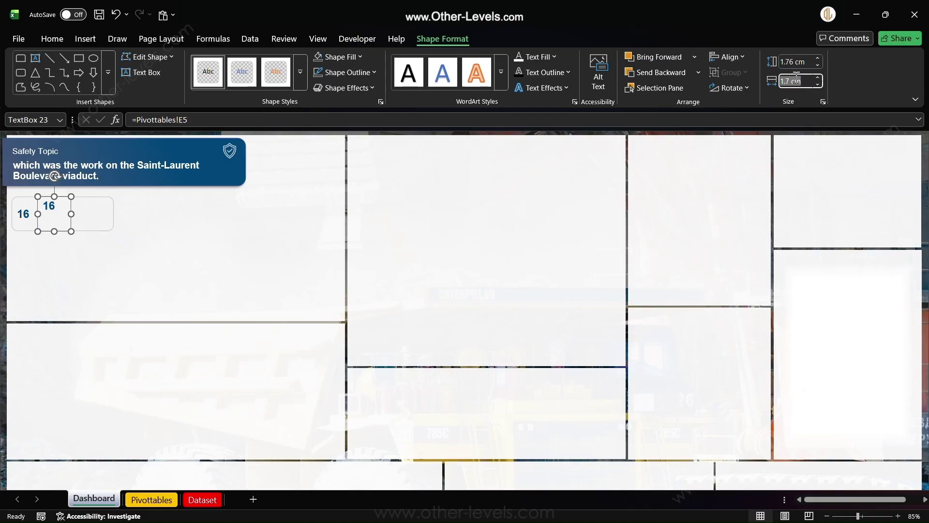
type("4.59")
key("Return")
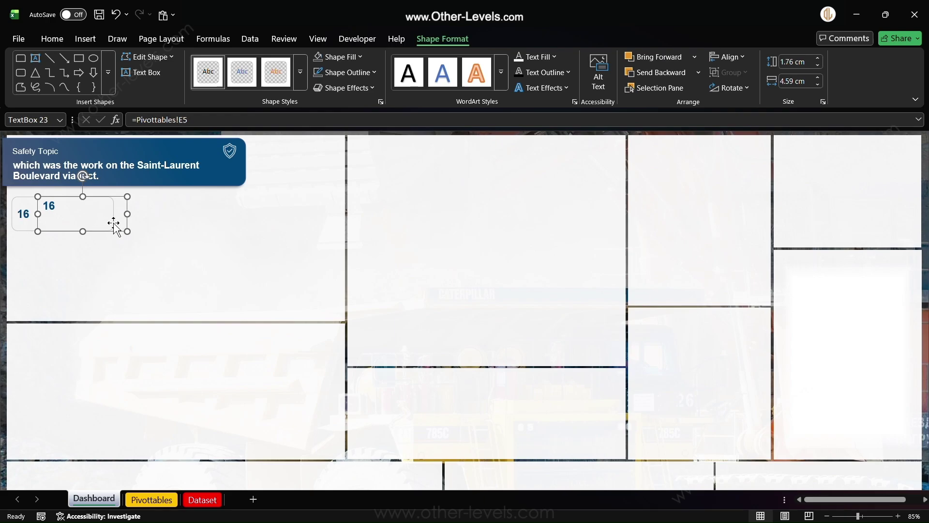
Relink the first card's label box to Pivottables!E4 to show Hazards reported / Corrected.
left_click(89, 230)
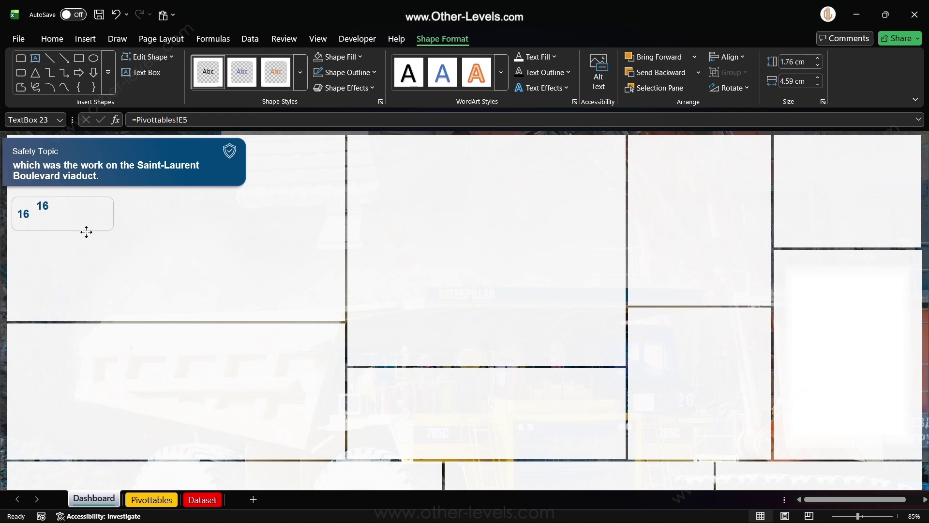
left_click(86, 232)
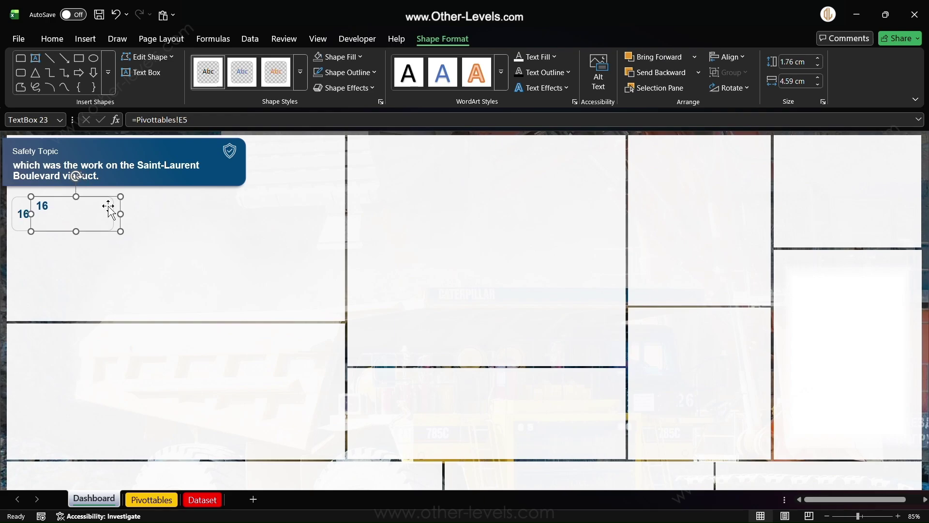
left_click(195, 120)
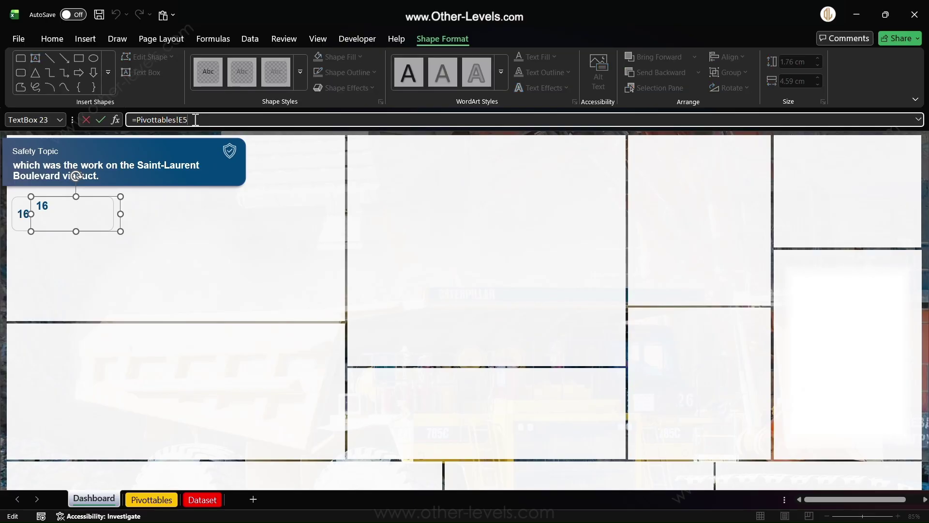
key("BackSpace")
key("Return")
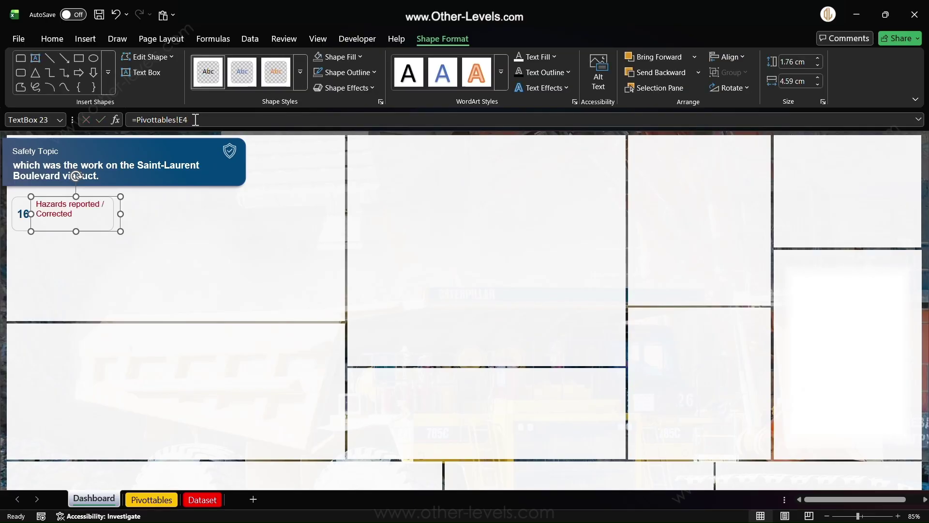
Format the label as 12 pt dark grey text, vertically centred in its box.
left_click(58, 39)
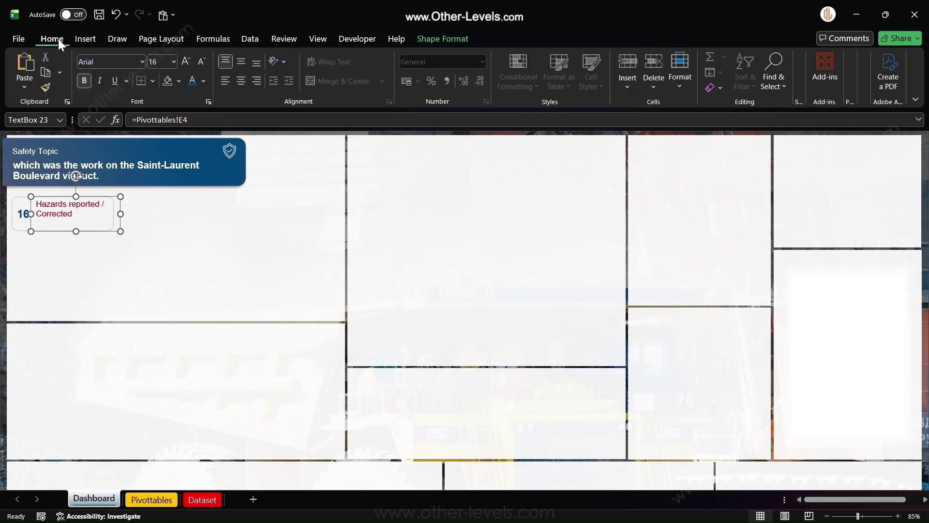
left_click(202, 60)
left_click(202, 60)
left_click(203, 80)
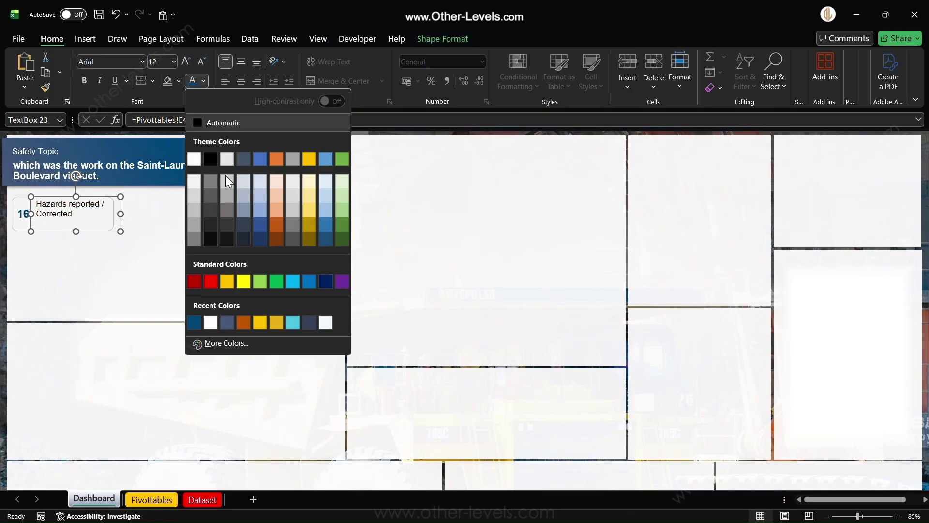
left_click(210, 213)
left_click(246, 62)
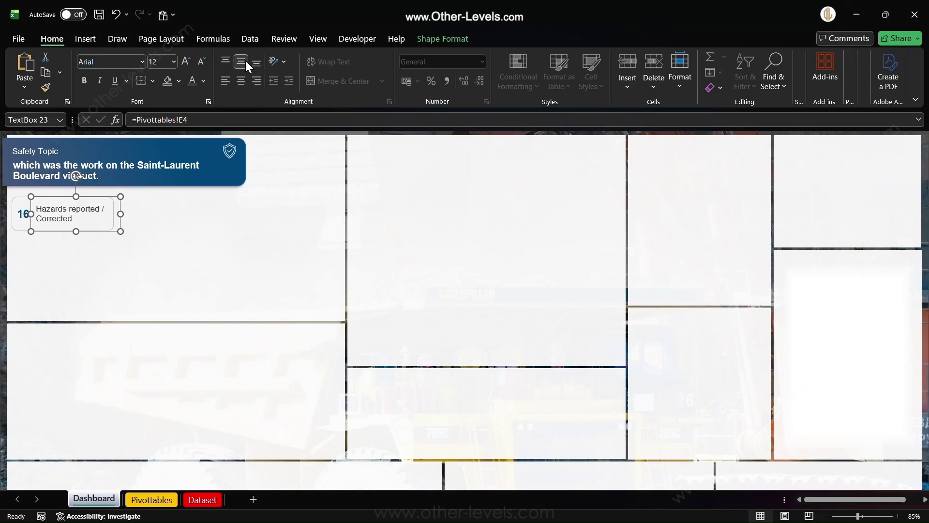
left_click(85, 256)
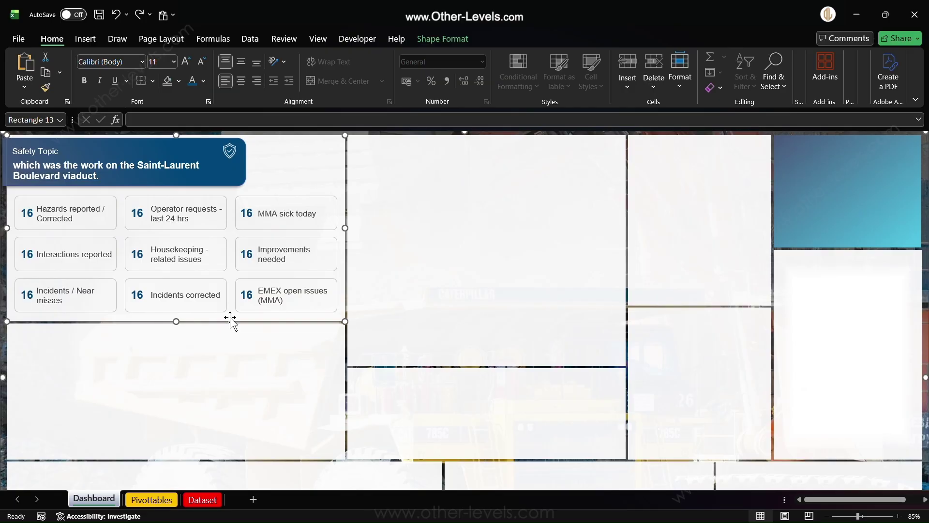
Draw a wide text box below the metric cards reading 'Safety Focus Campaign'.
left_click(84, 39)
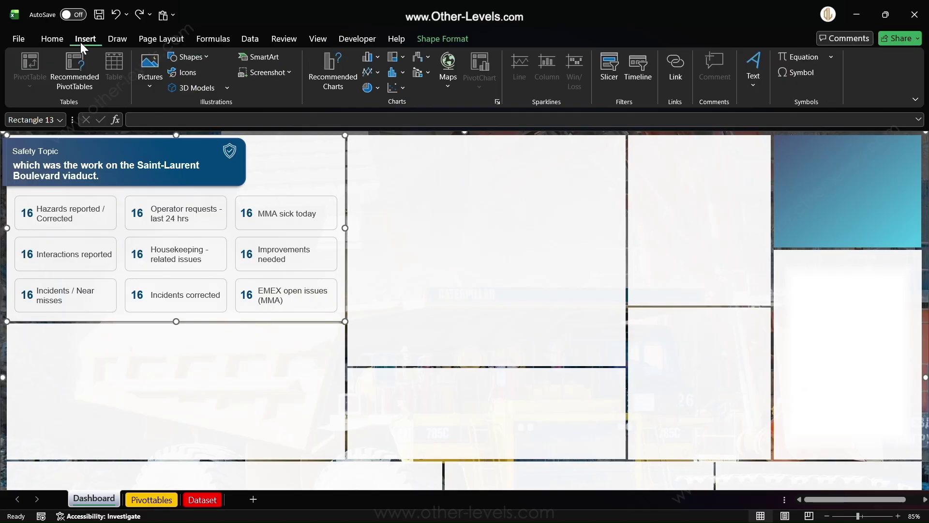
left_click(190, 55)
left_click(175, 90)
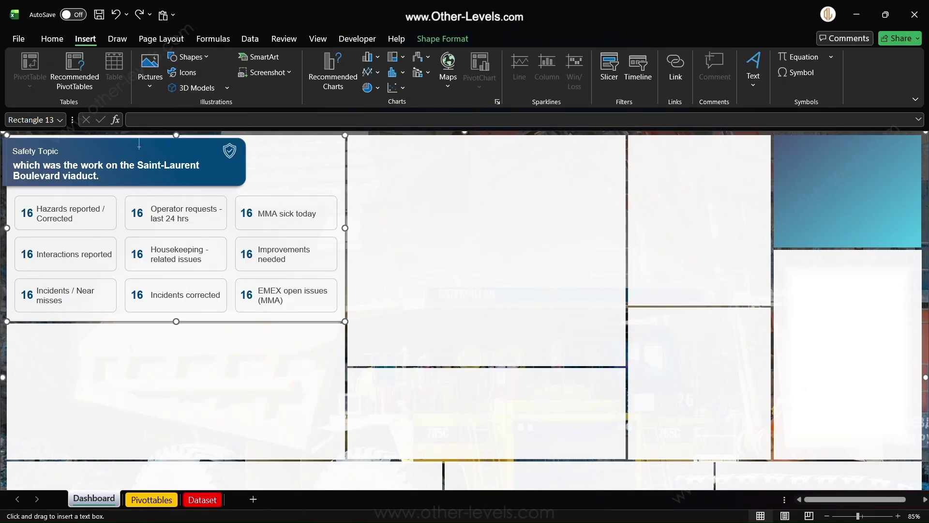
left_click_drag(13, 332, 188, 349)
type("Sa")
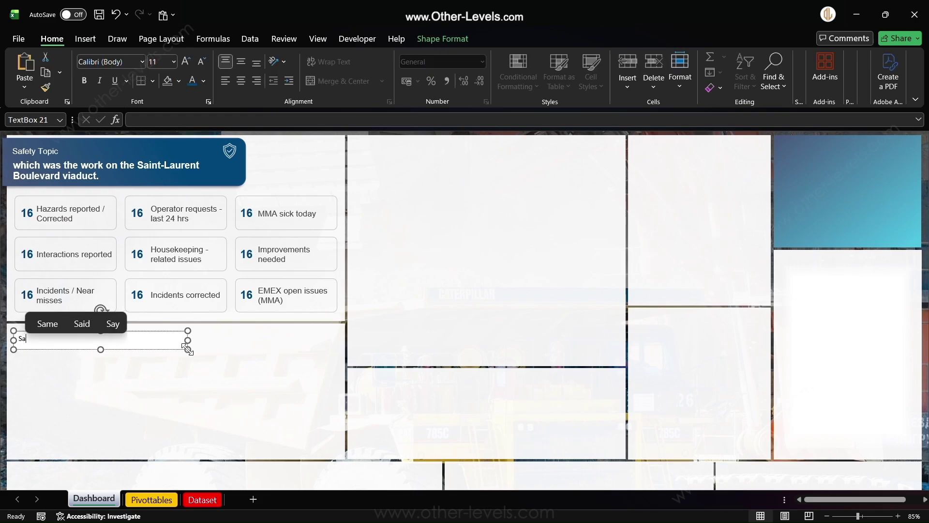
type("fety Foc")
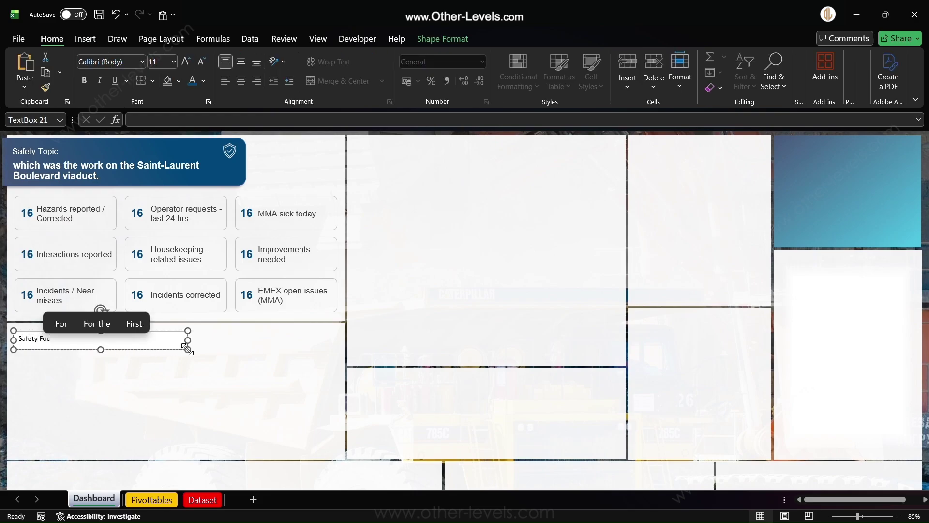
type("us Campaign")
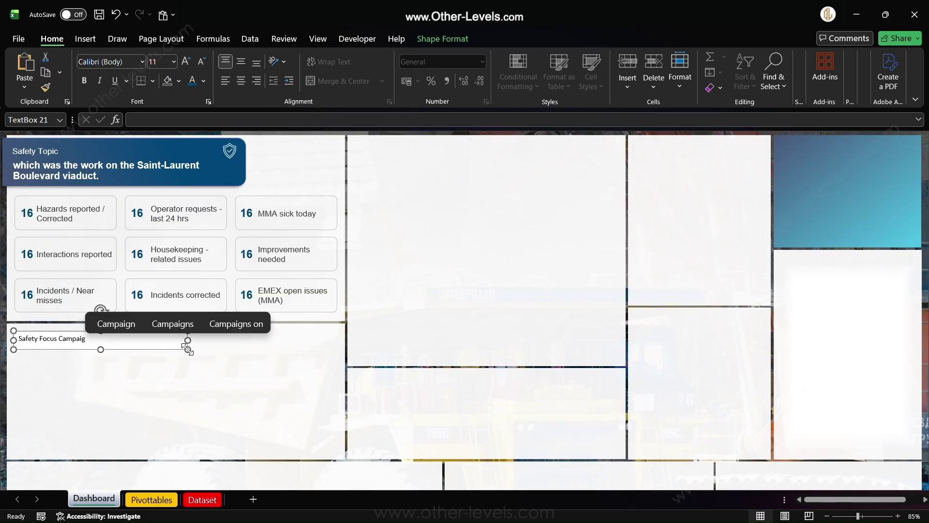
left_click(167, 348)
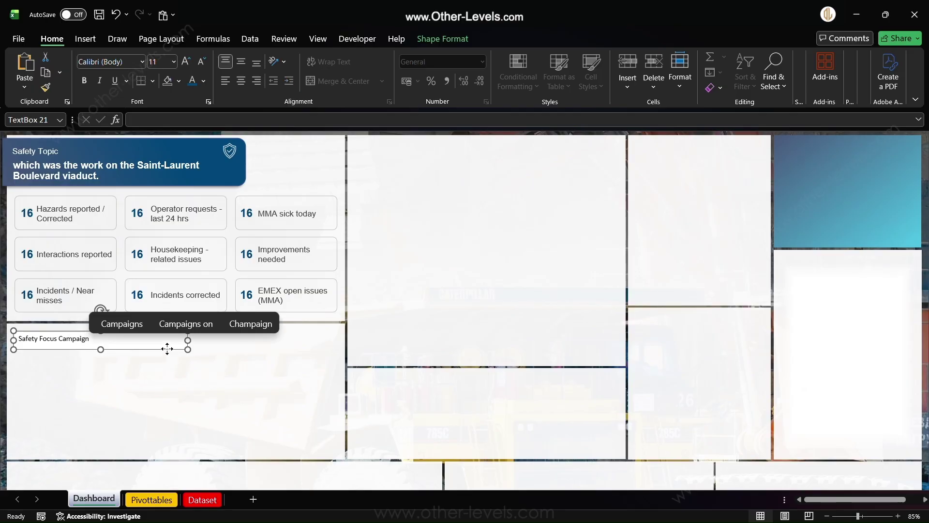
Set the heading text to 12 pt dark grey Arial.
left_click(142, 62)
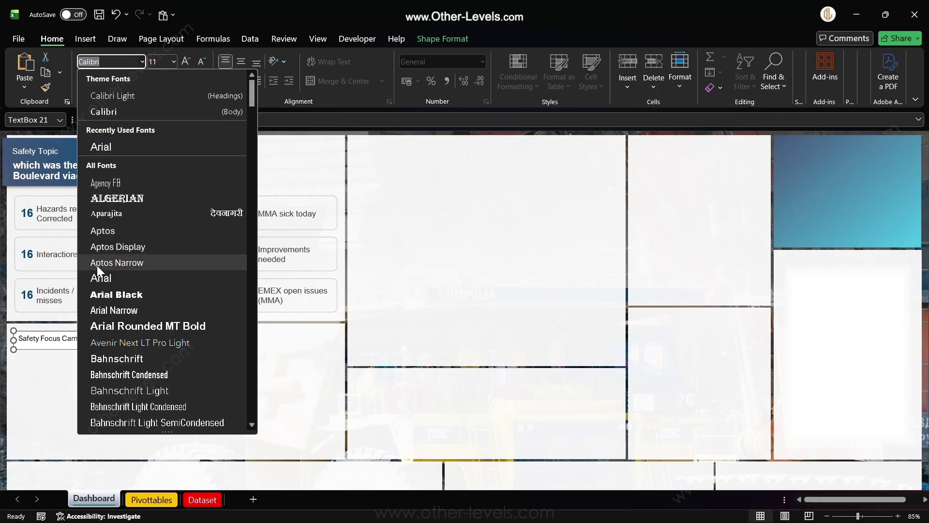
left_click(99, 278)
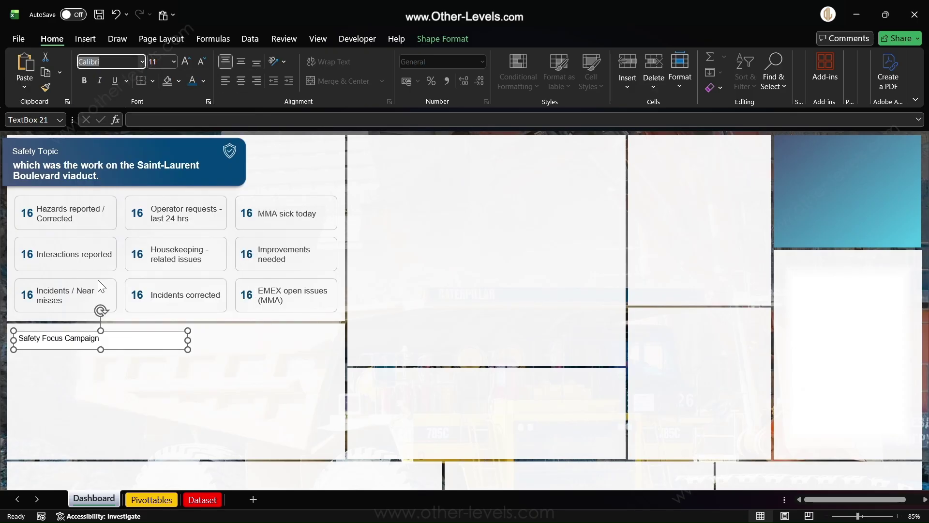
left_click(183, 61)
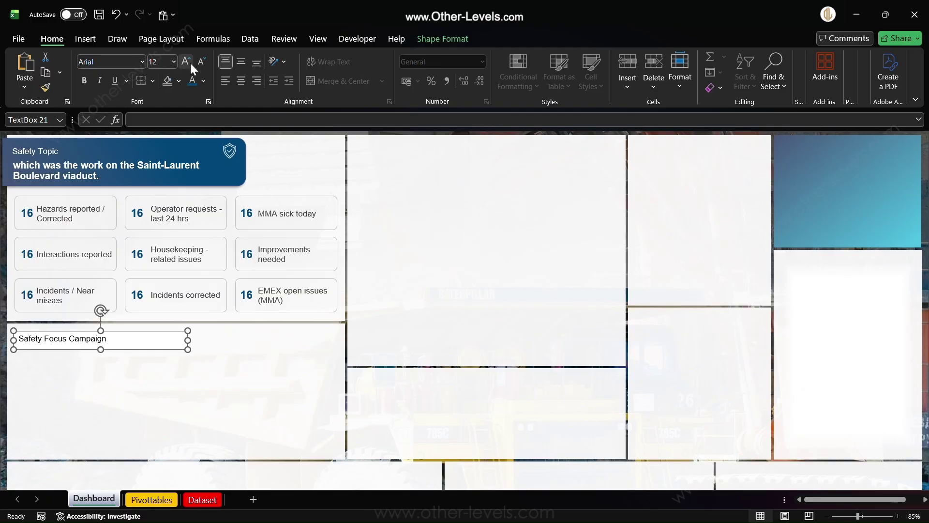
left_click(203, 80)
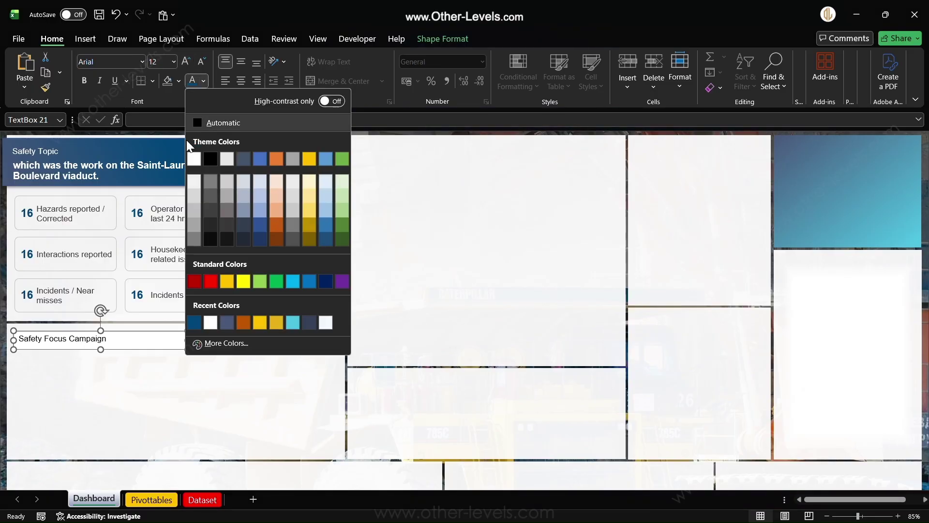
left_click(210, 210)
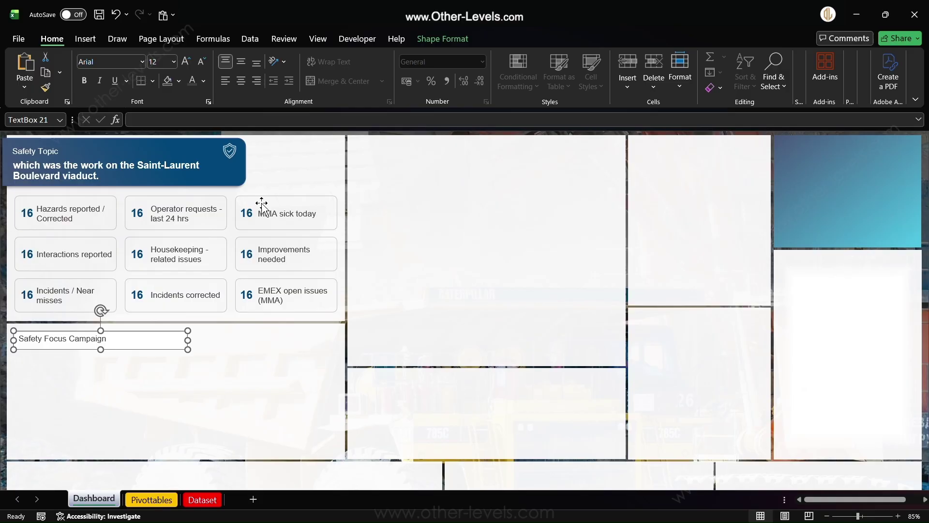
Remove the heading box's fill and outline.
left_click(450, 45)
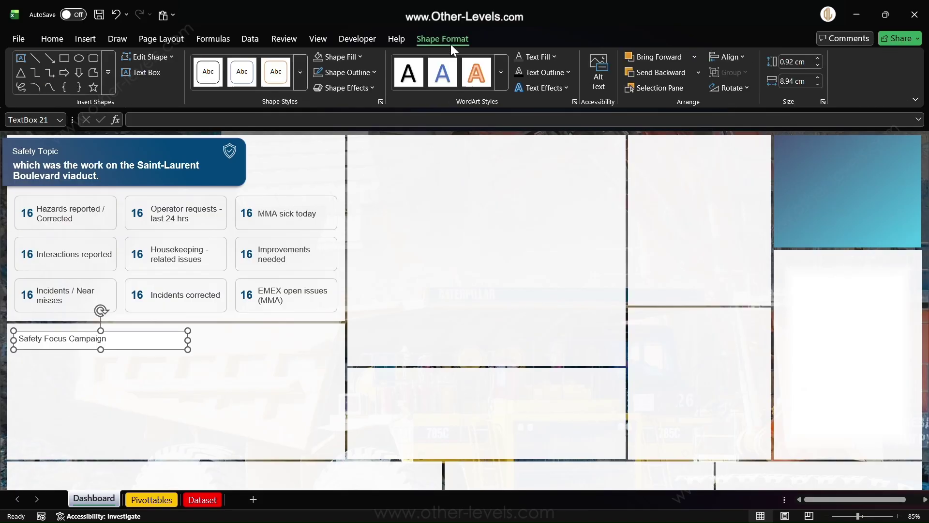
left_click(352, 56)
left_click(335, 321)
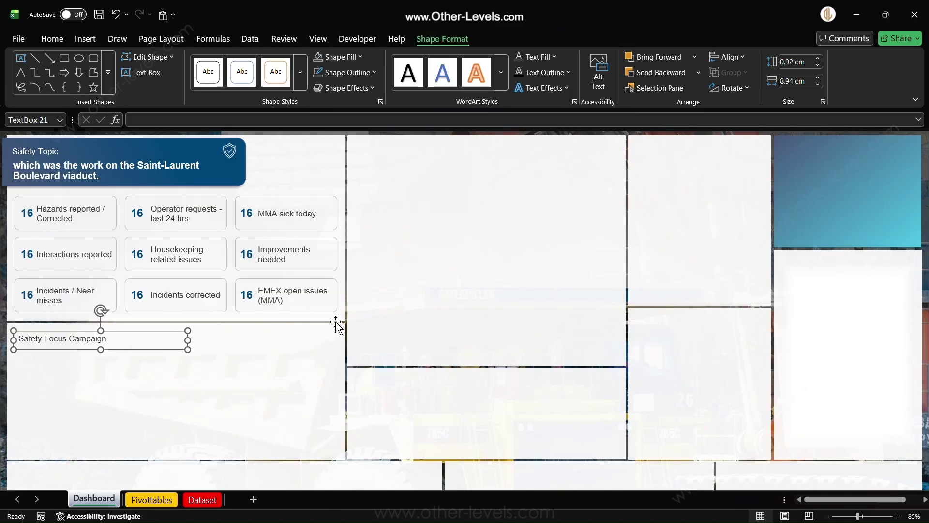
left_click(345, 74)
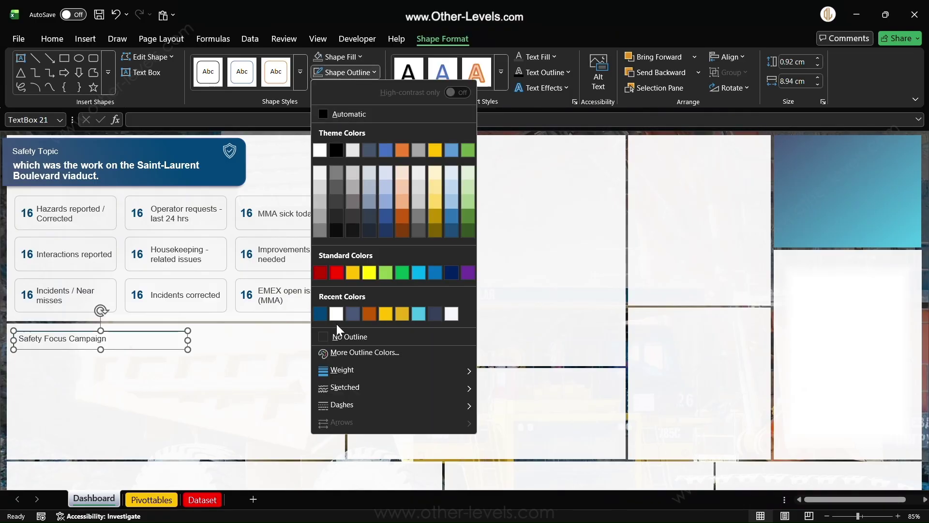
left_click(340, 337)
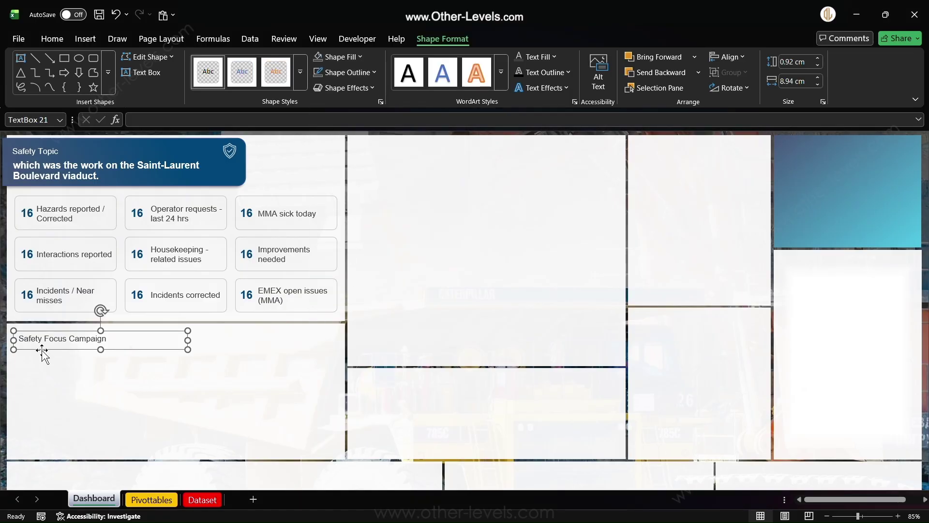
left_click(70, 166)
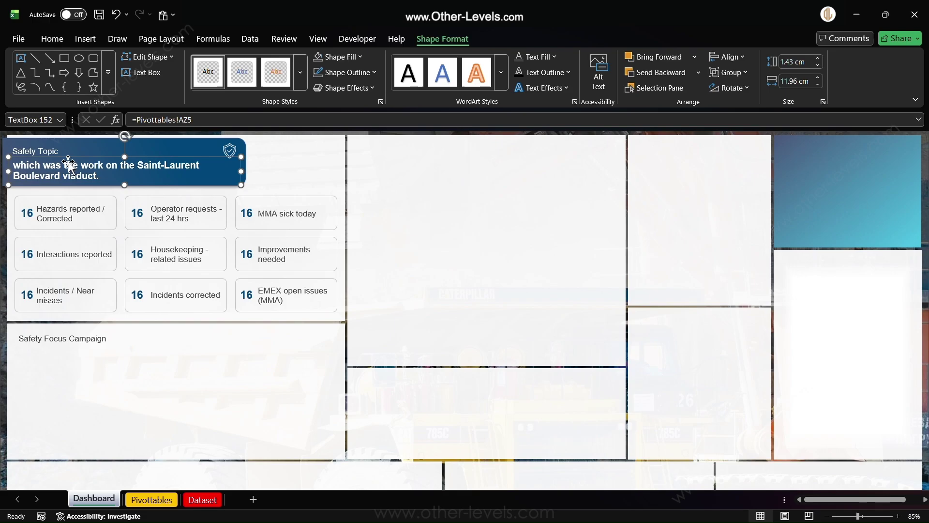
Copy the Safety Topic box under the heading, relink it to Pivottables!BC5, and colour it dark blue.
left_click_drag(67, 164, 65, 342)
left_click_drag(76, 358, 75, 357)
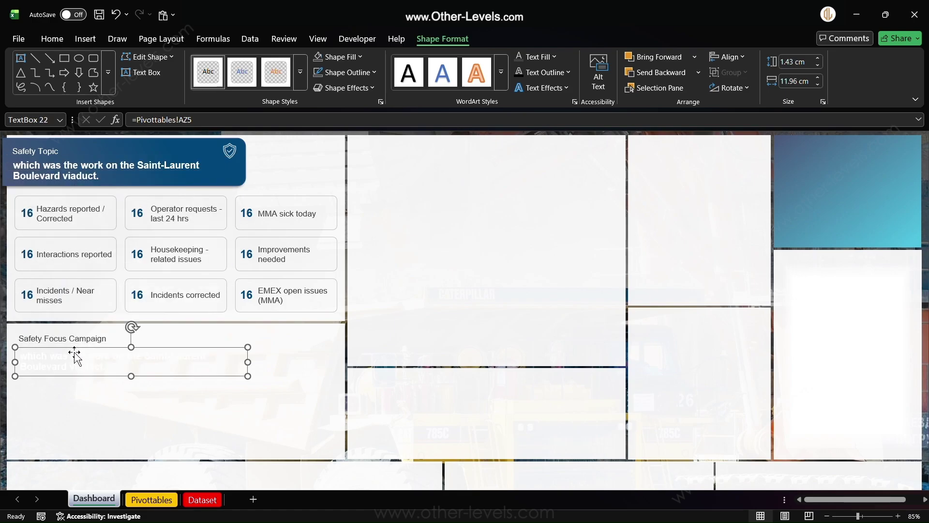
left_click(190, 119)
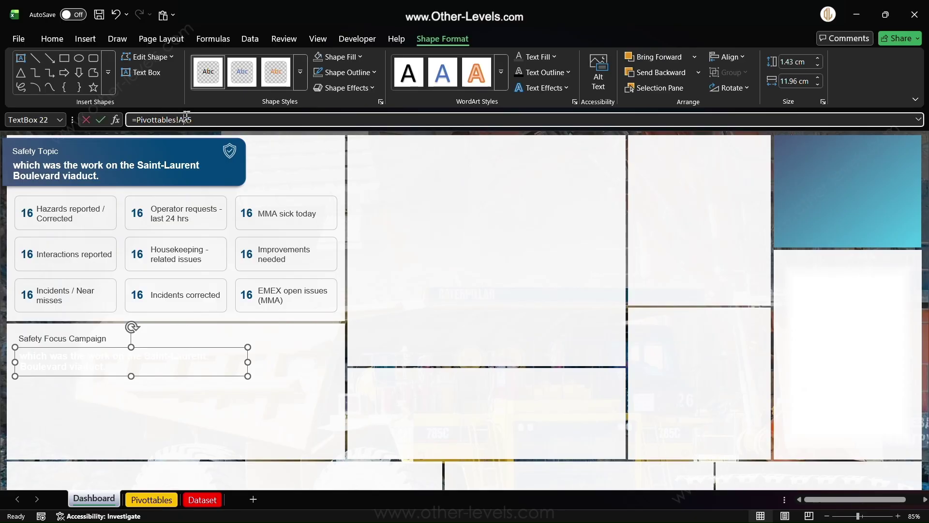
key("BackSpace")
key("BackSpace")
key("BackSpace")
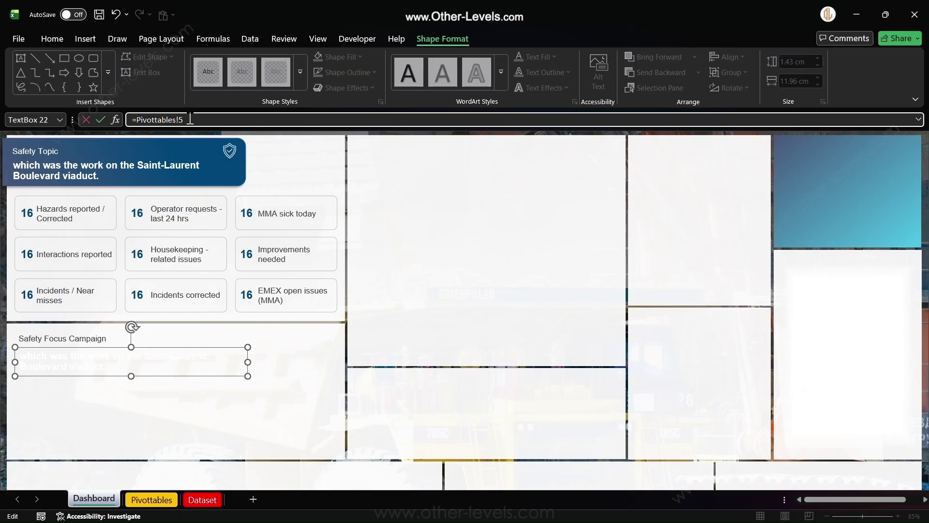
type("BC5")
key("Return")
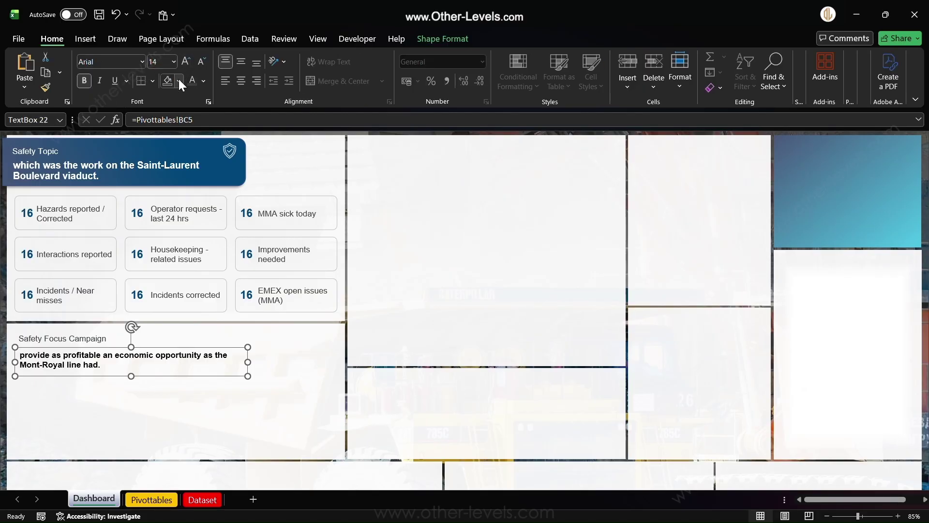
left_click(203, 81)
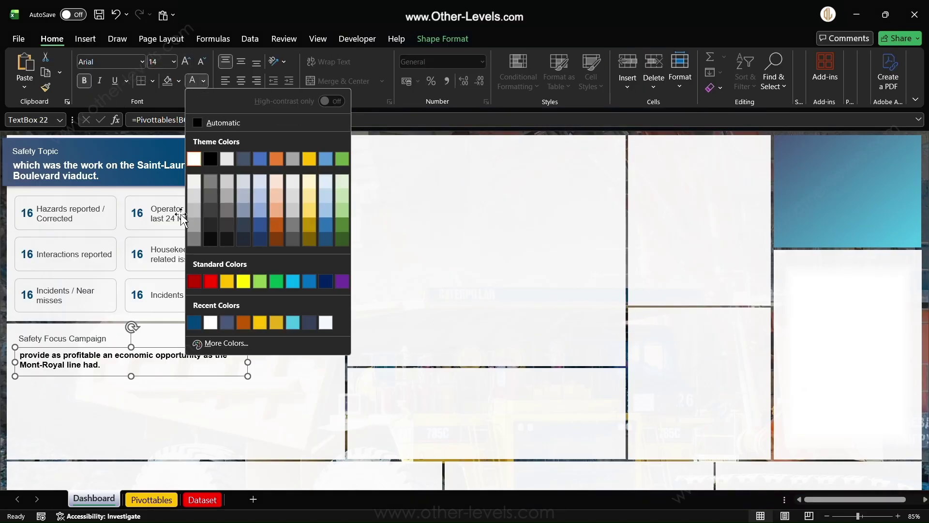
left_click(194, 323)
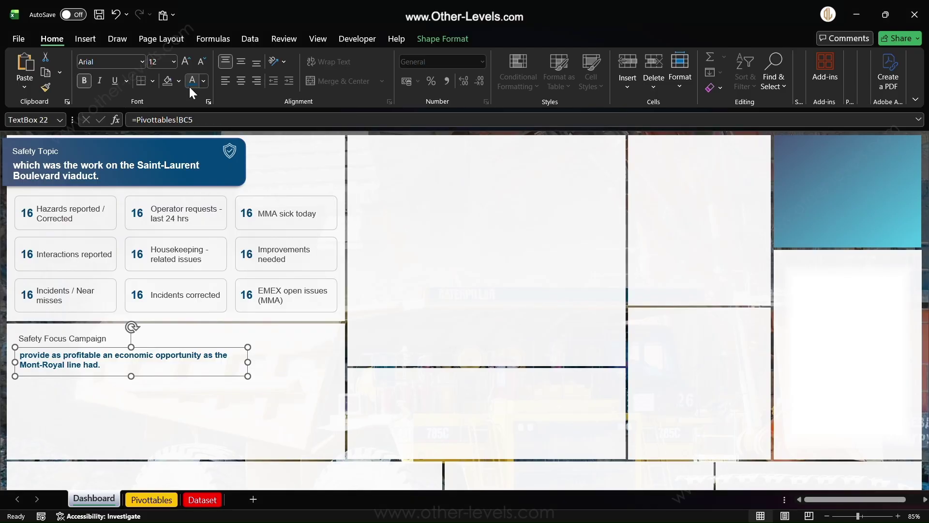
Begin inserting a picture from the Insert tab's picture sources.
left_click(87, 40)
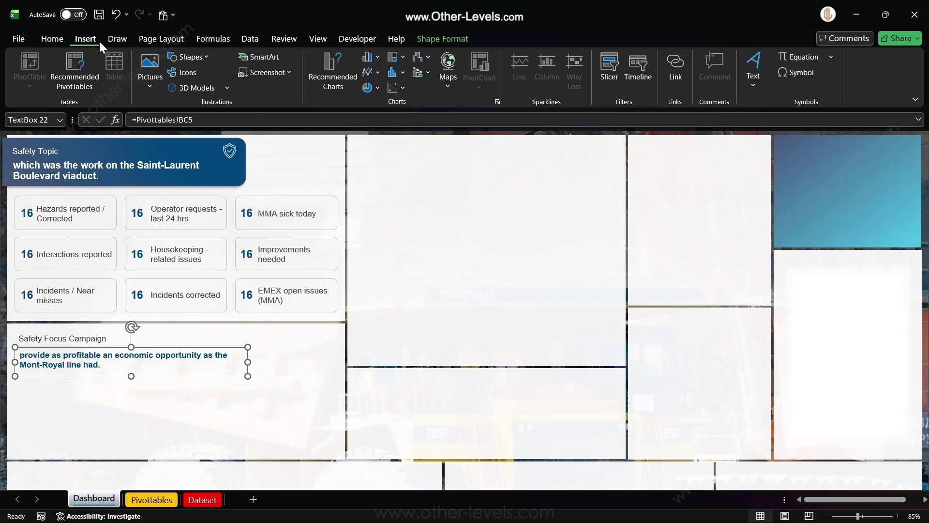
left_click(146, 76)
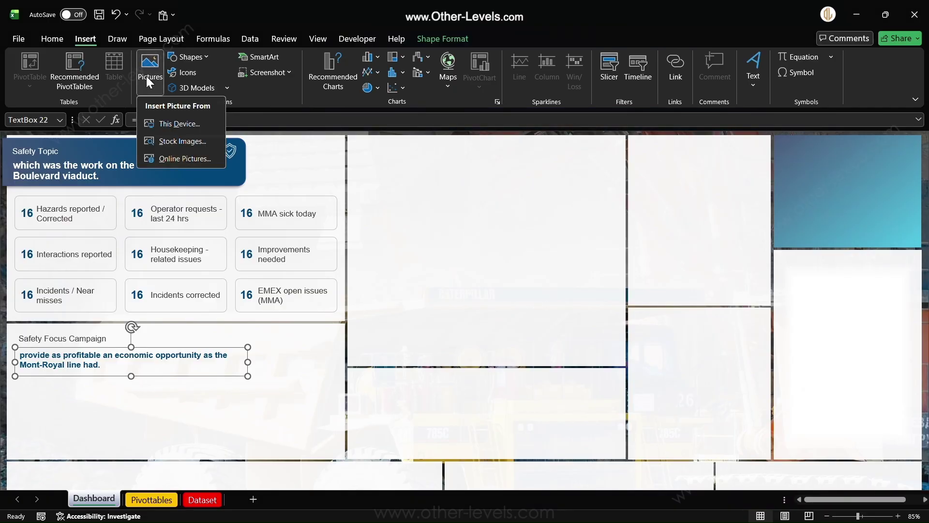